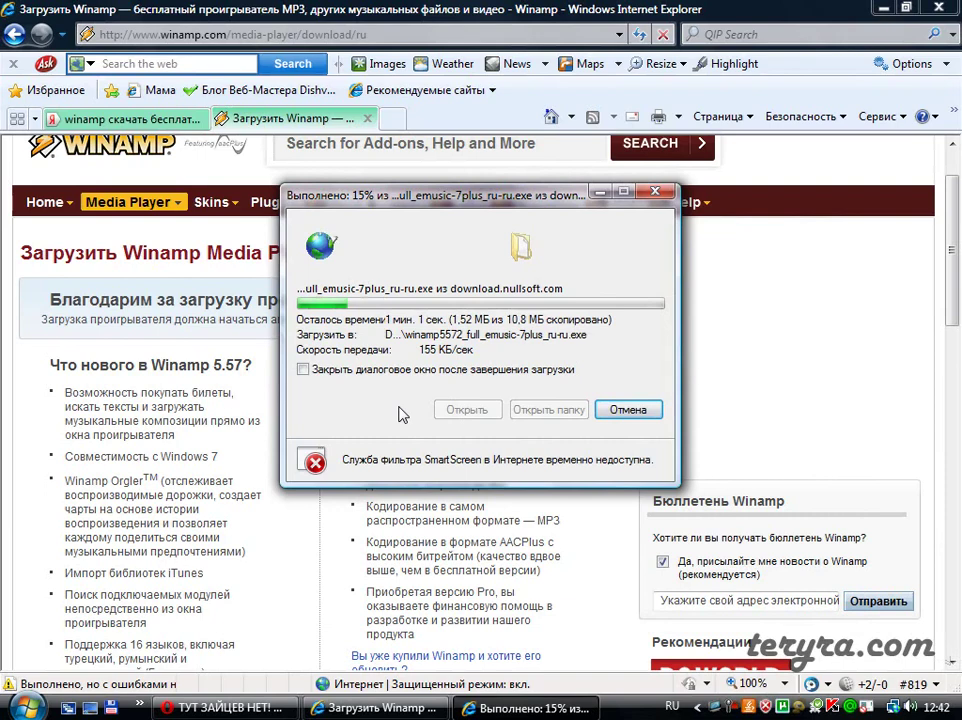
pyautogui.click(74, 117)
pyautogui.click(285, 119)
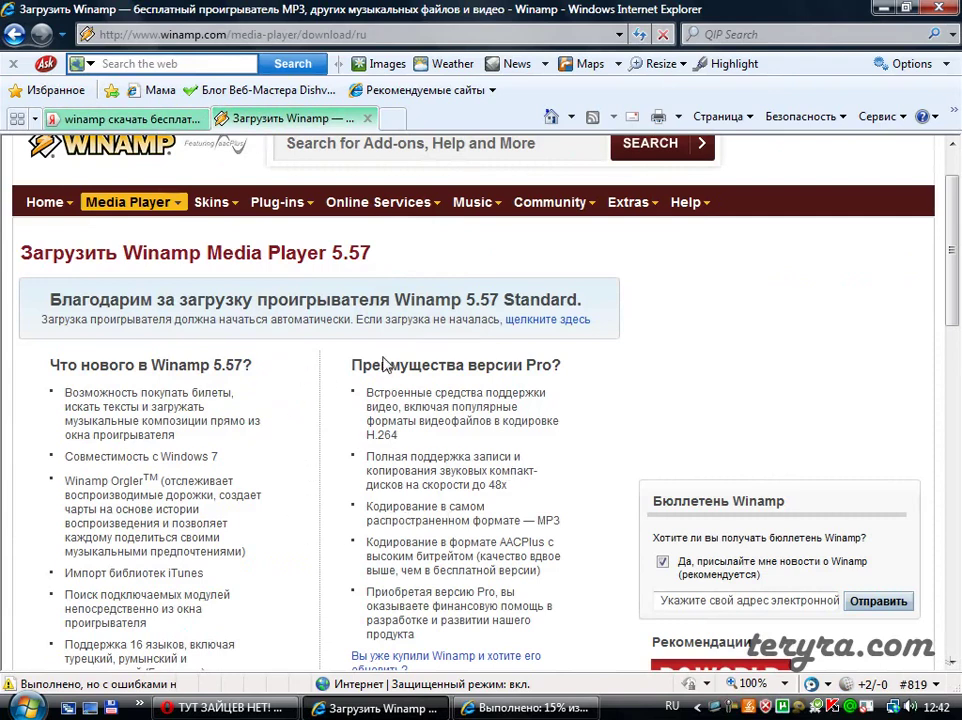
pyautogui.click(520, 707)
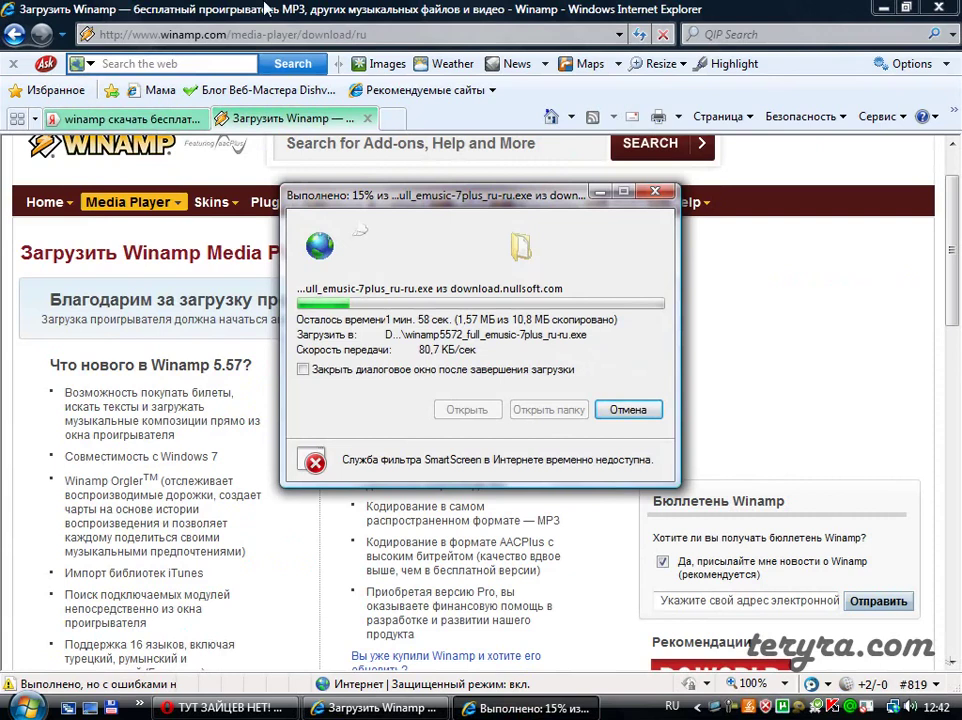
# Open zaycev.net in a new browser tab.
pyautogui.click(266, 9)
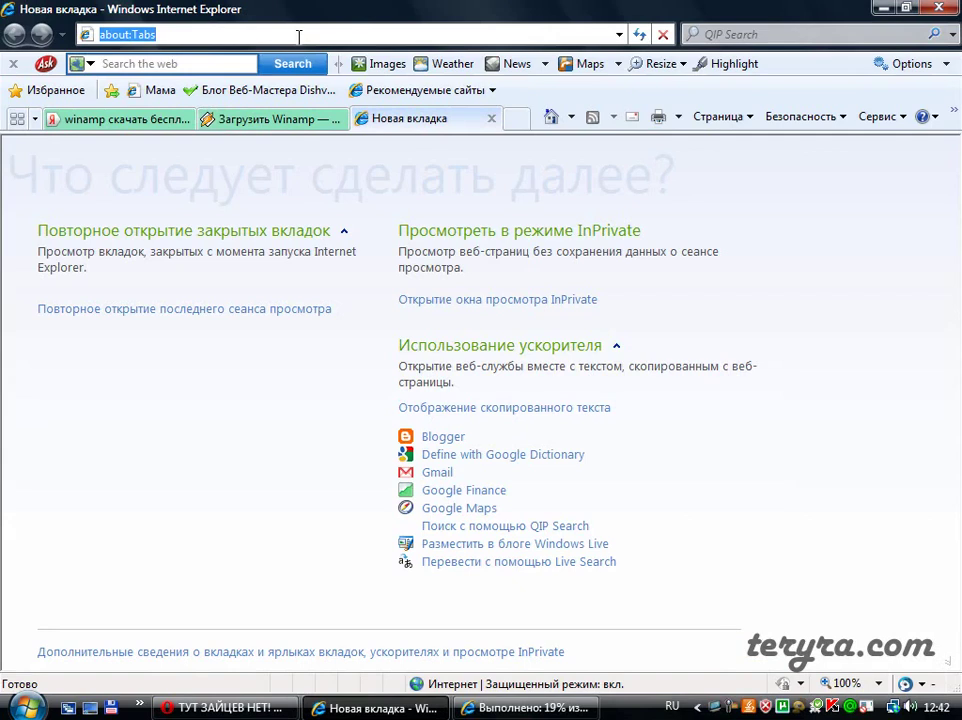
pyautogui.write('z')
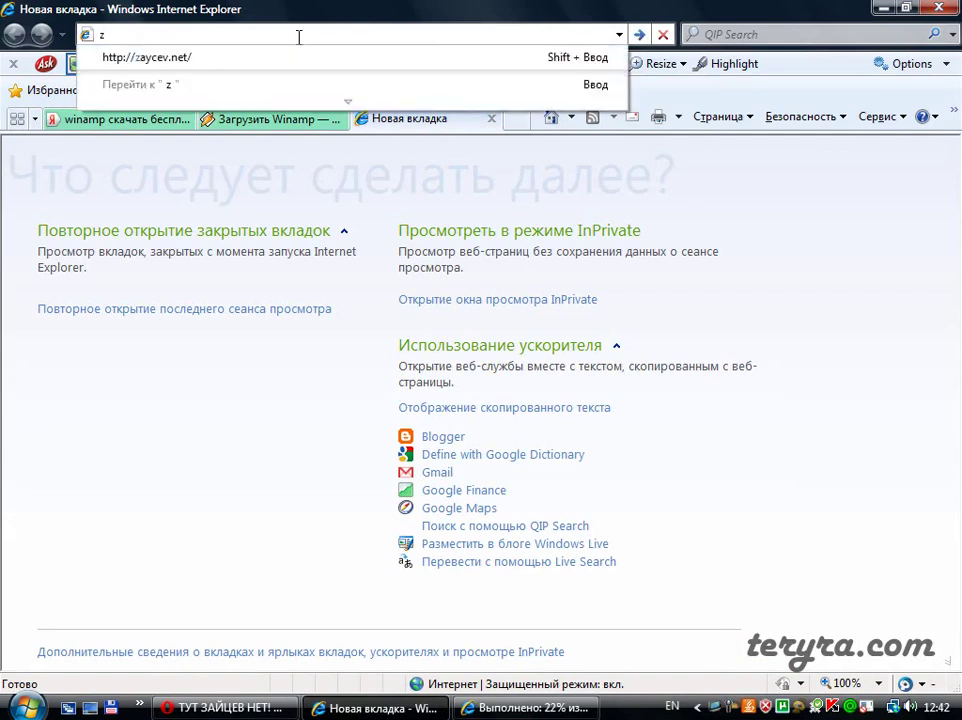
pyautogui.click(247, 59)
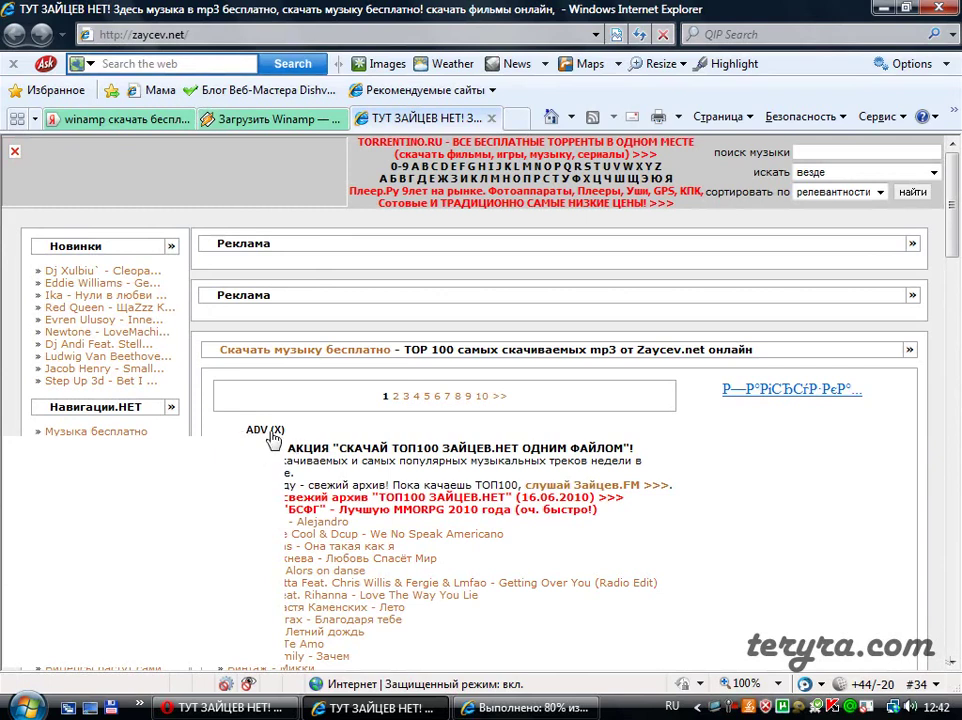
# Close the advertising overlay and open the site's music search page (Поиск МУЗЫКИ).
pyautogui.click(272, 437)
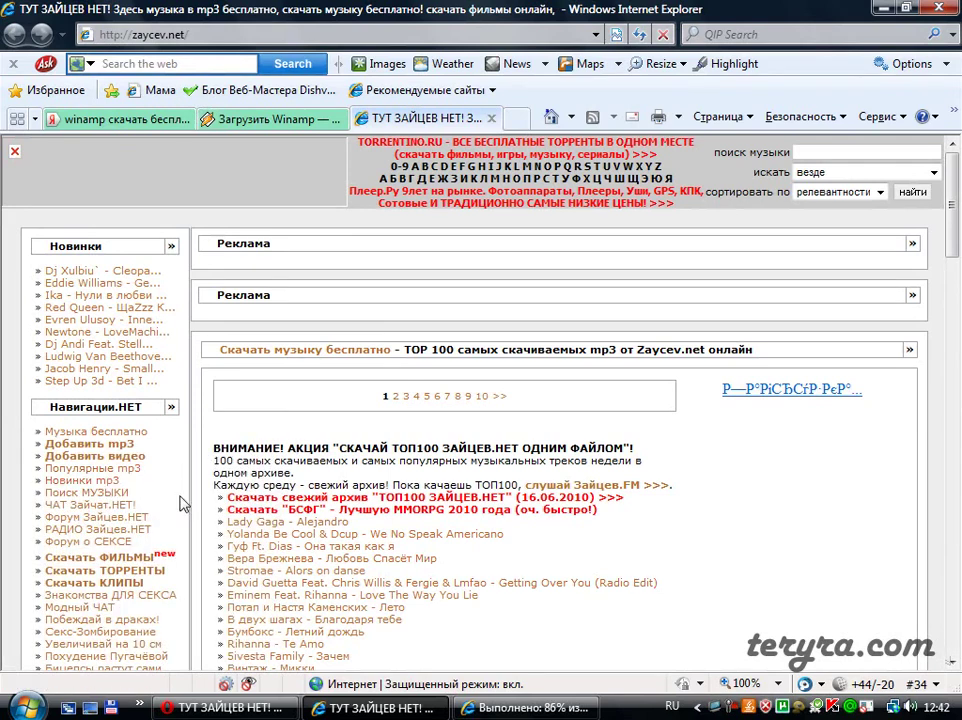
pyautogui.click(81, 494)
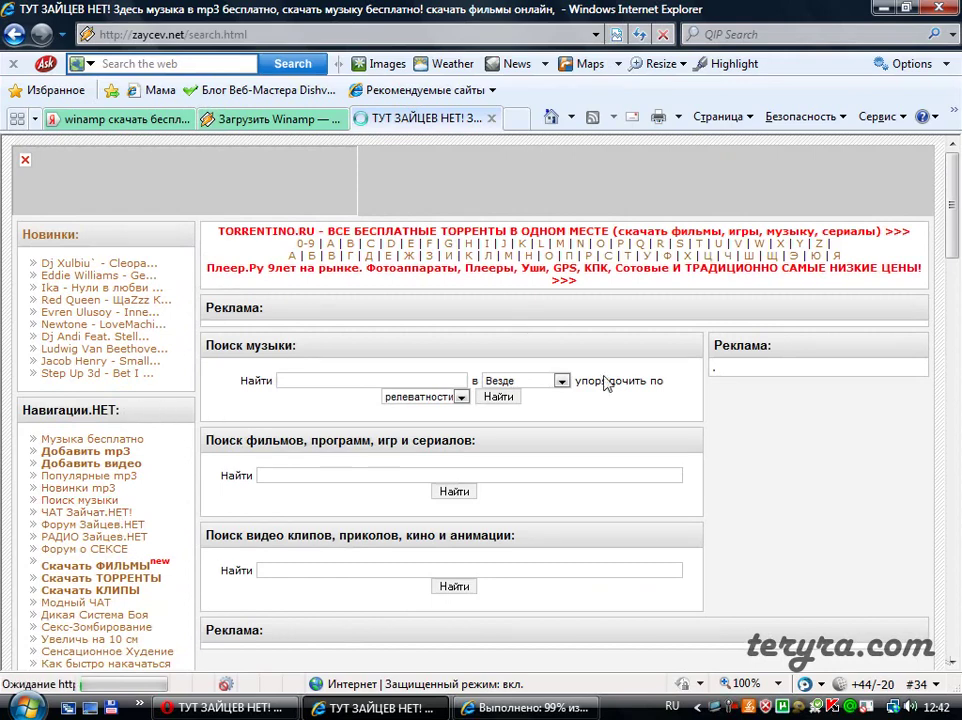
pyautogui.scroll(-1, 660, 438)
pyautogui.scroll(1, 660, 438)
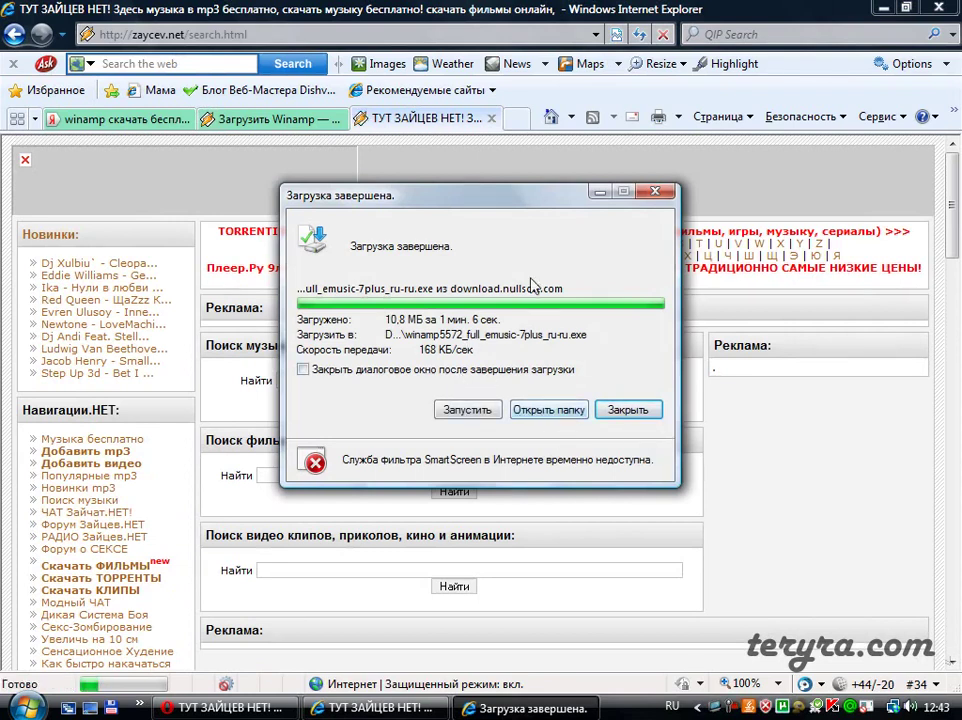
# Close the finished Winamp download window and open the Программы folder on drive D: in Windows Explorer.
pyautogui.moveTo(434, 195); pyautogui.dragTo(408, 190)
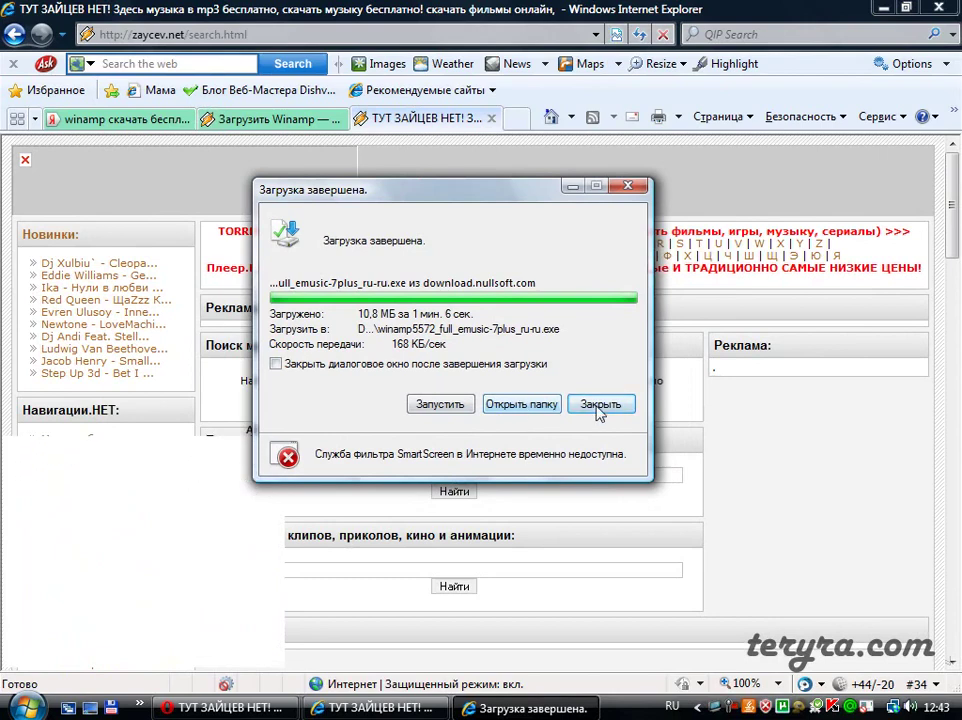
pyautogui.click(600, 404)
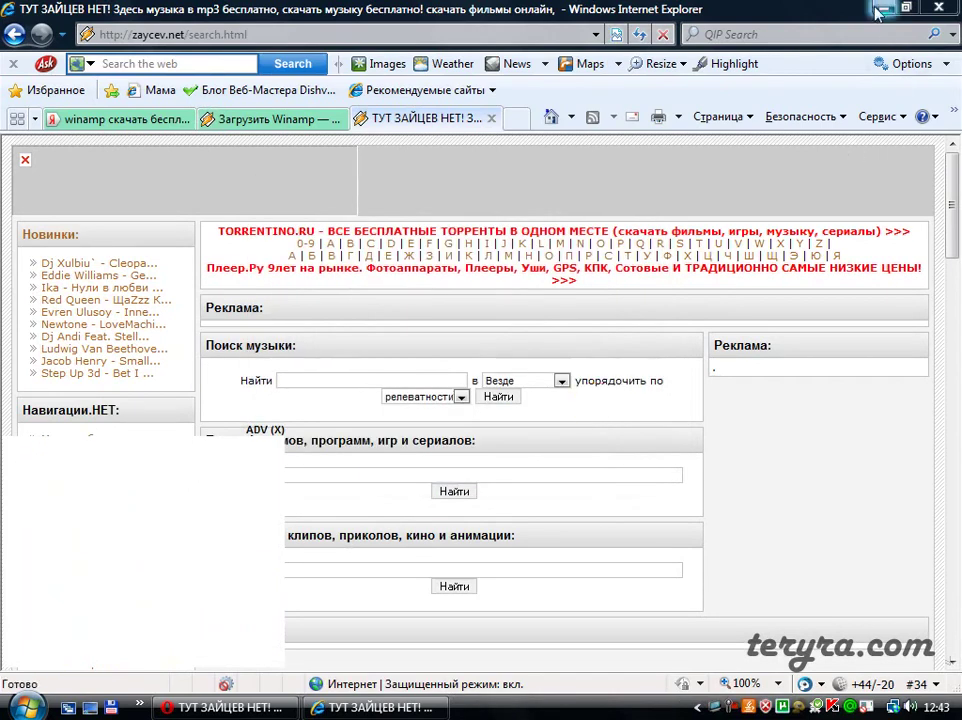
pyautogui.press('super+d')
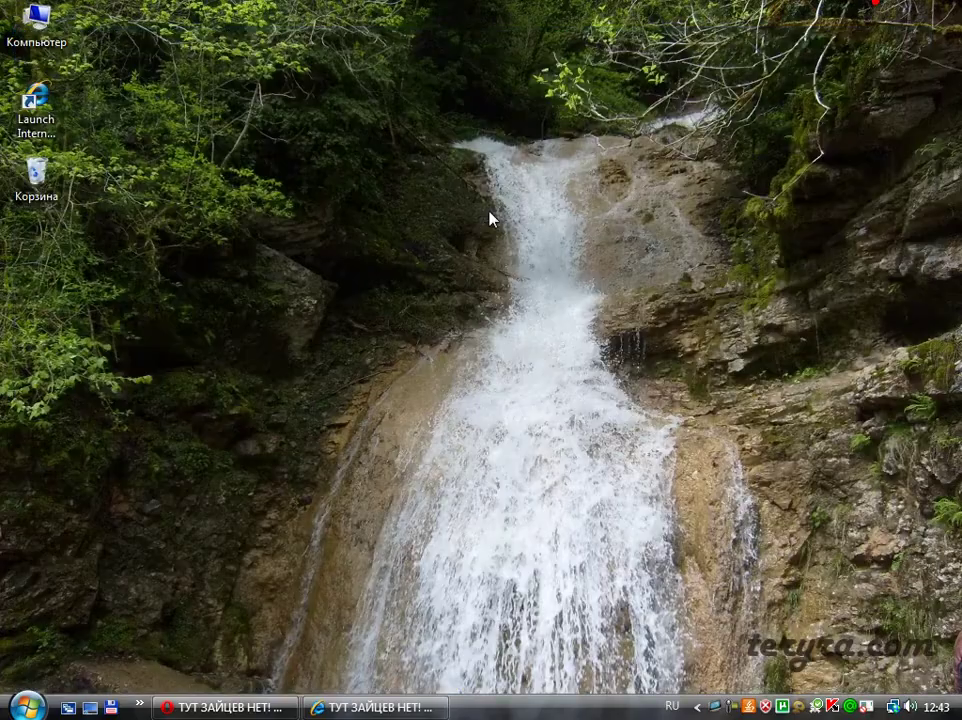
pyautogui.doubleClick(30, 42)
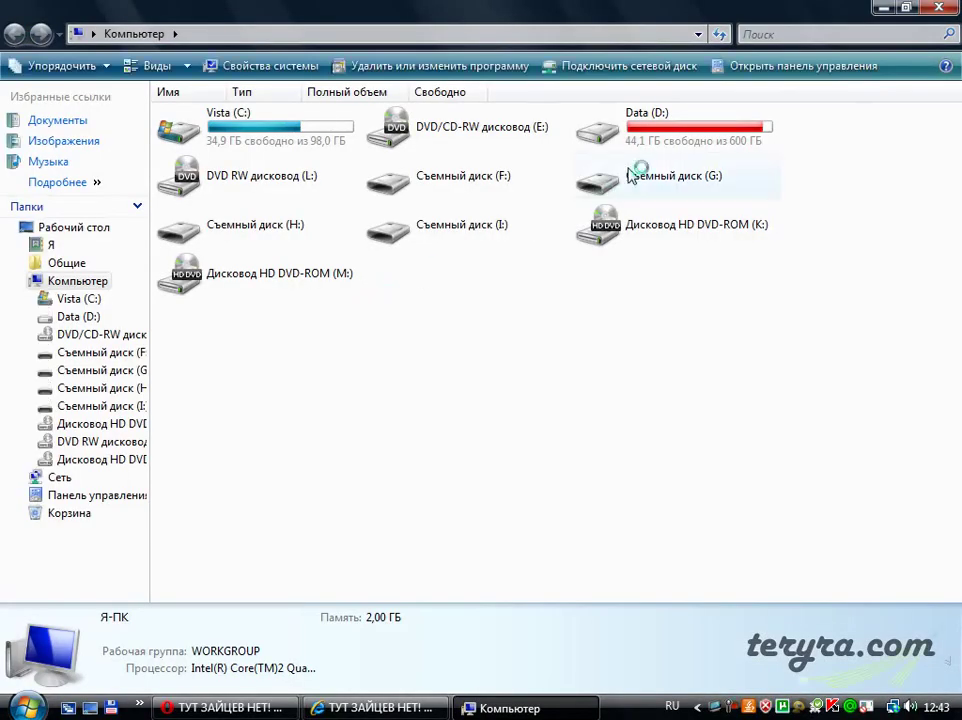
pyautogui.doubleClick(636, 140)
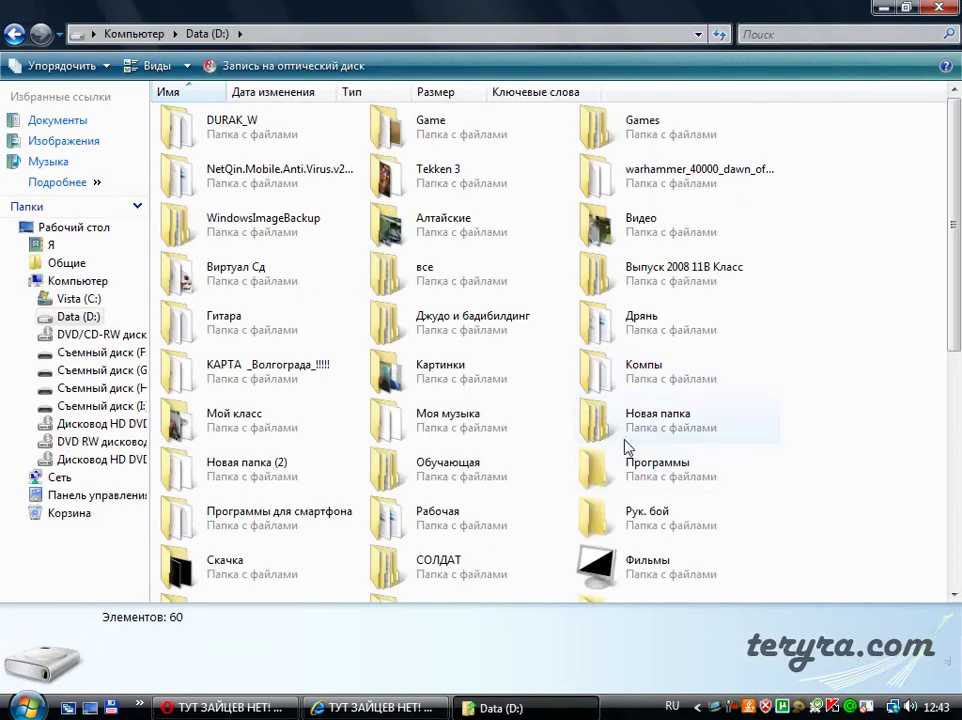
pyautogui.doubleClick(681, 476)
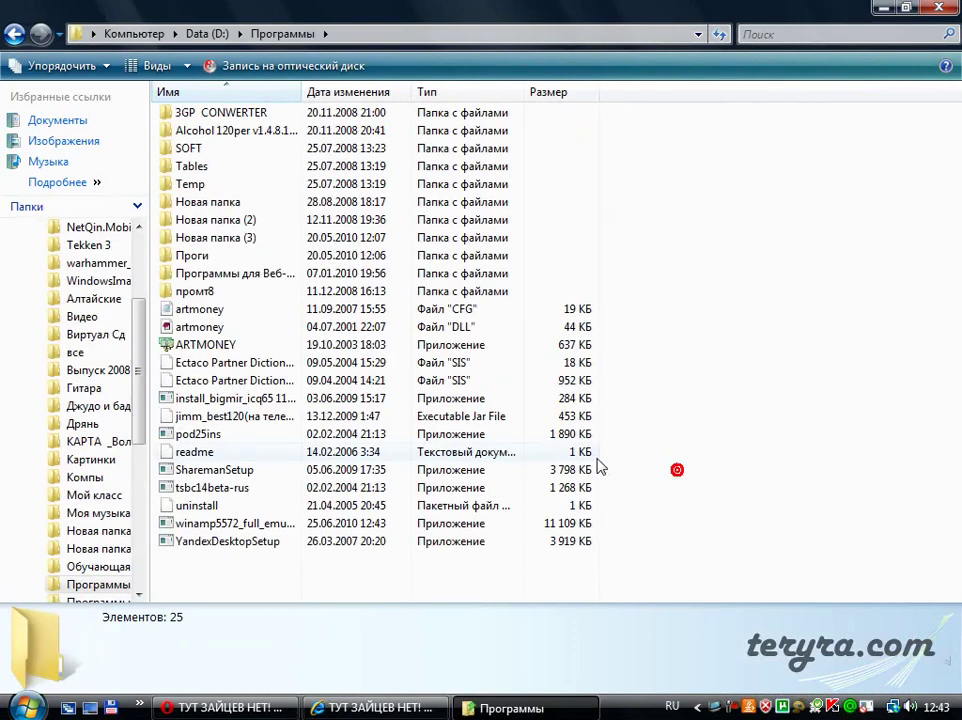
pyautogui.click(189, 524)
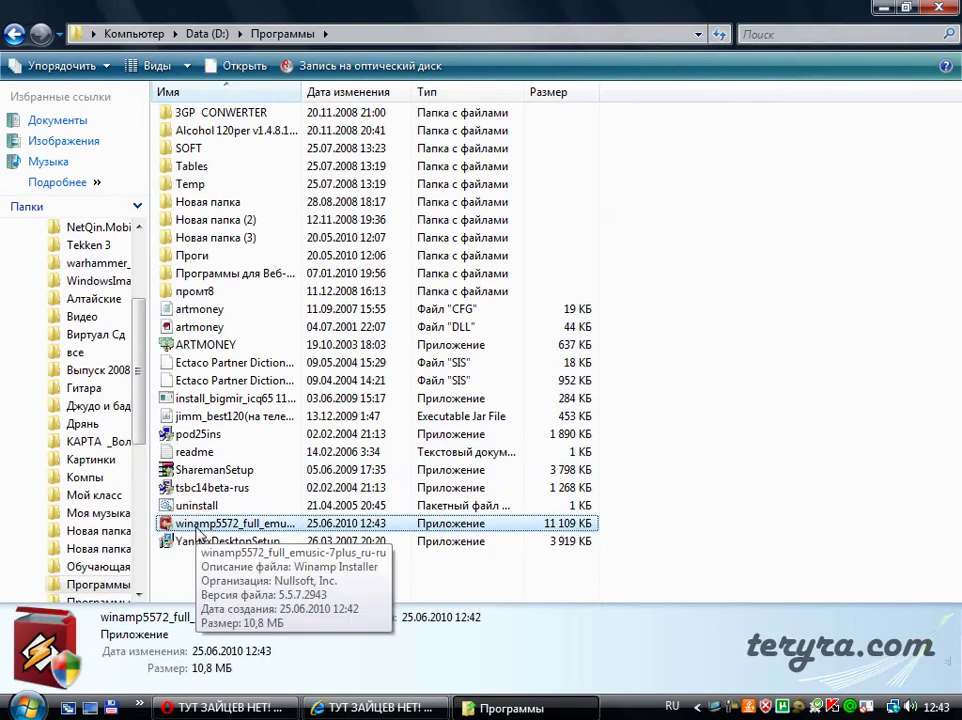
pyautogui.press('Delete')
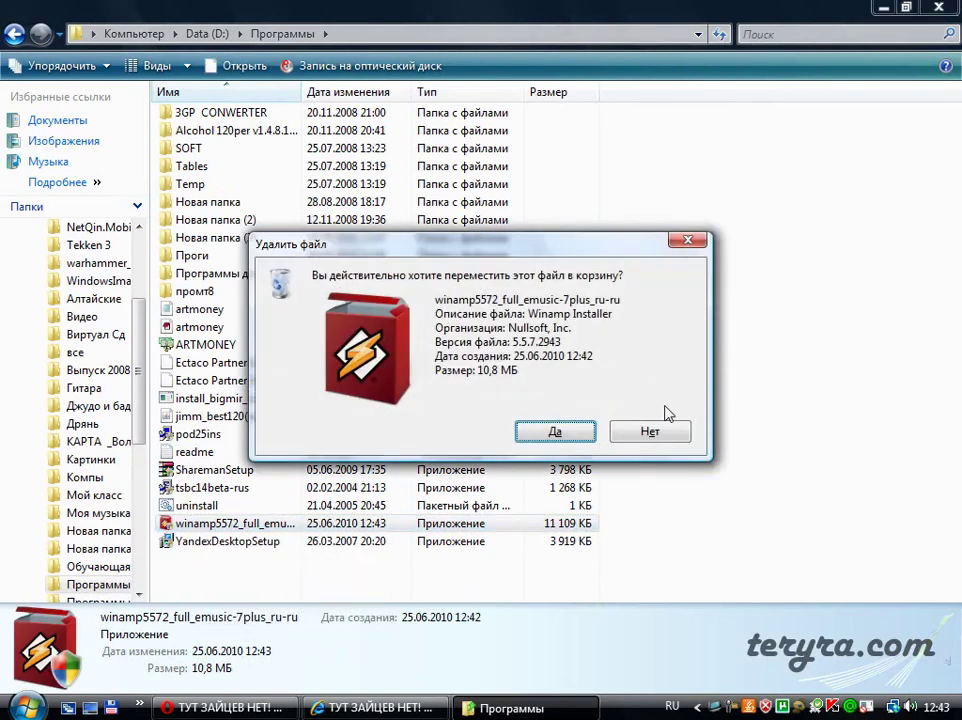
pyautogui.click(676, 431)
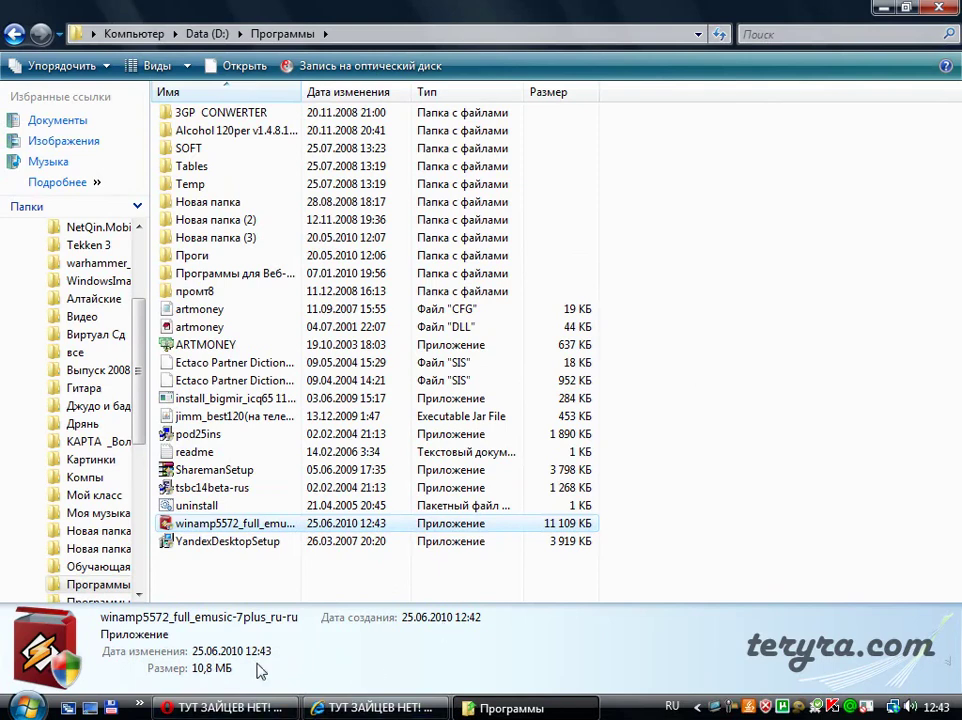
# Switch back to Internet Explorer and run a music search for "ддт - что такое осень".
pyautogui.click(372, 707)
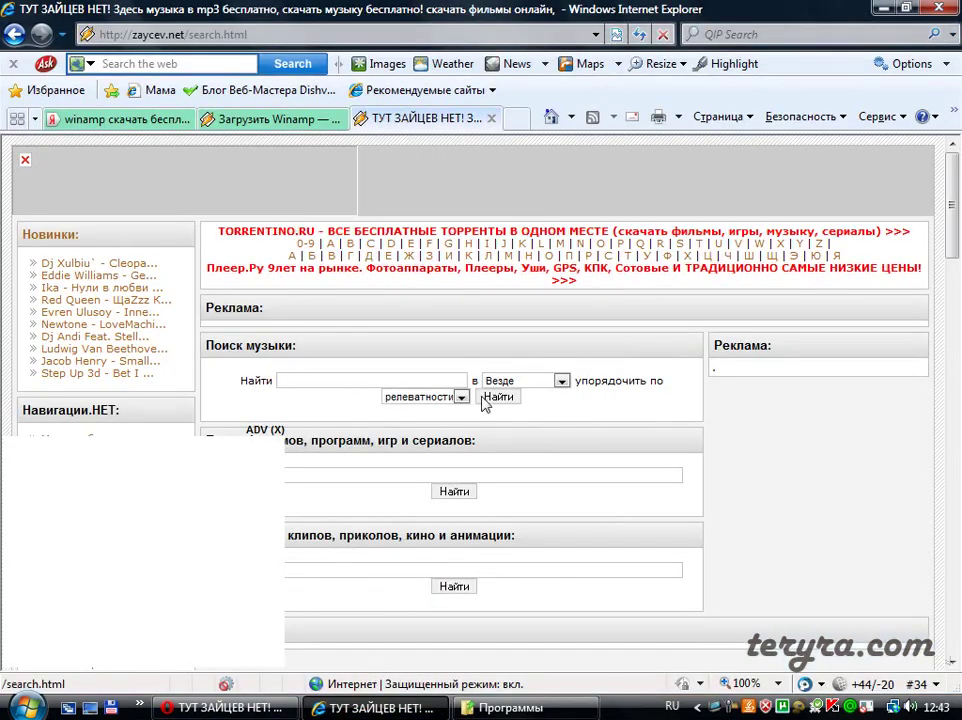
pyautogui.scroll(-1, 340, 400)
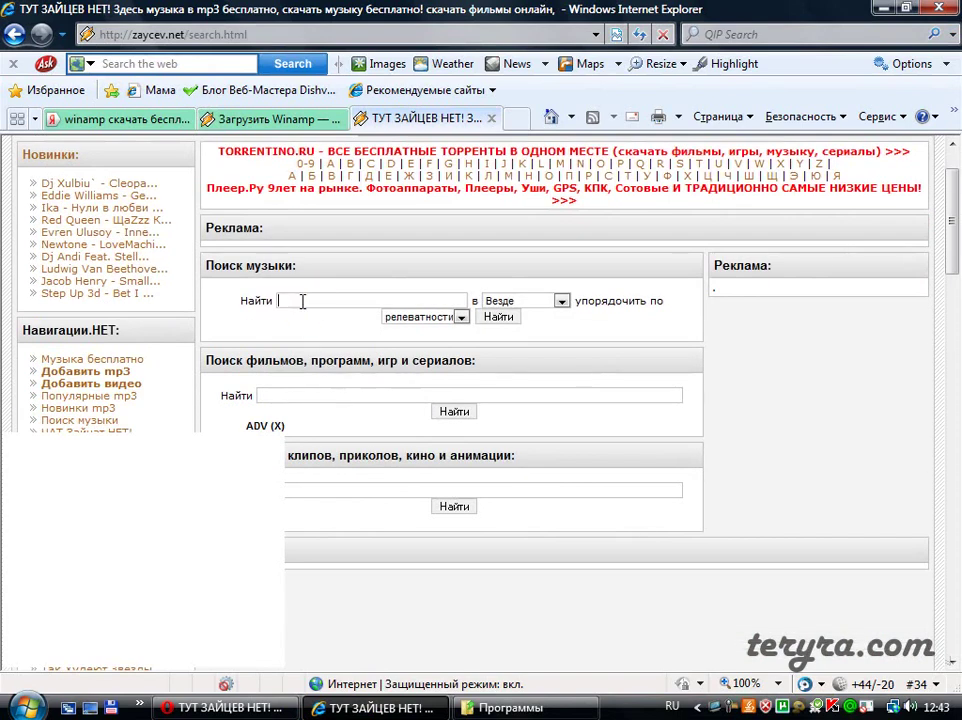
pyautogui.write('ддт - что такое осе')
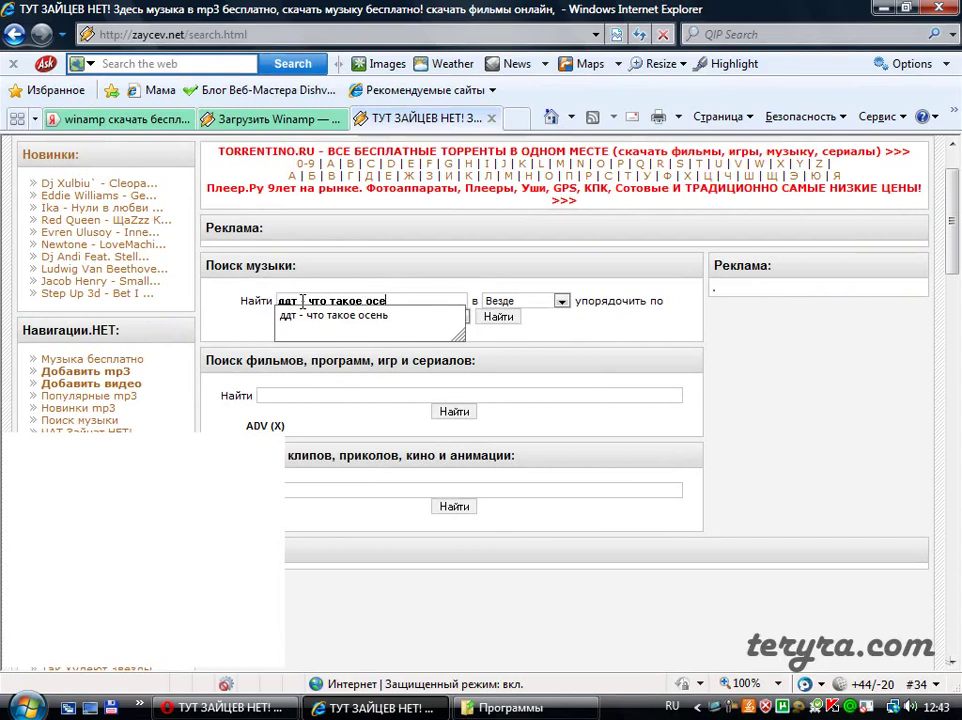
pyautogui.write('ь')
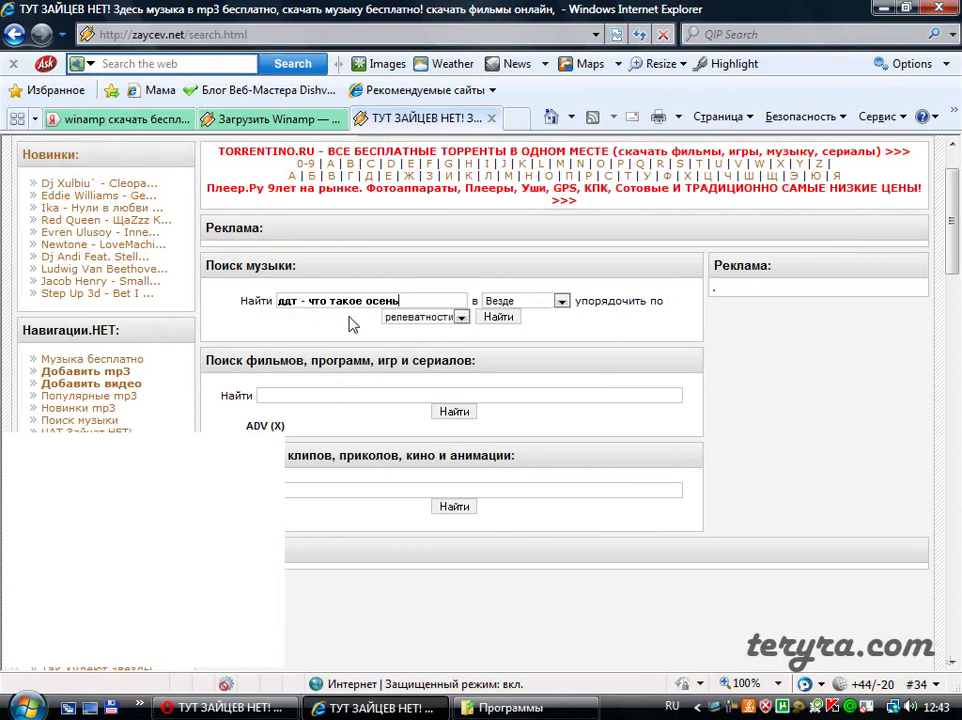
pyautogui.click(502, 320)
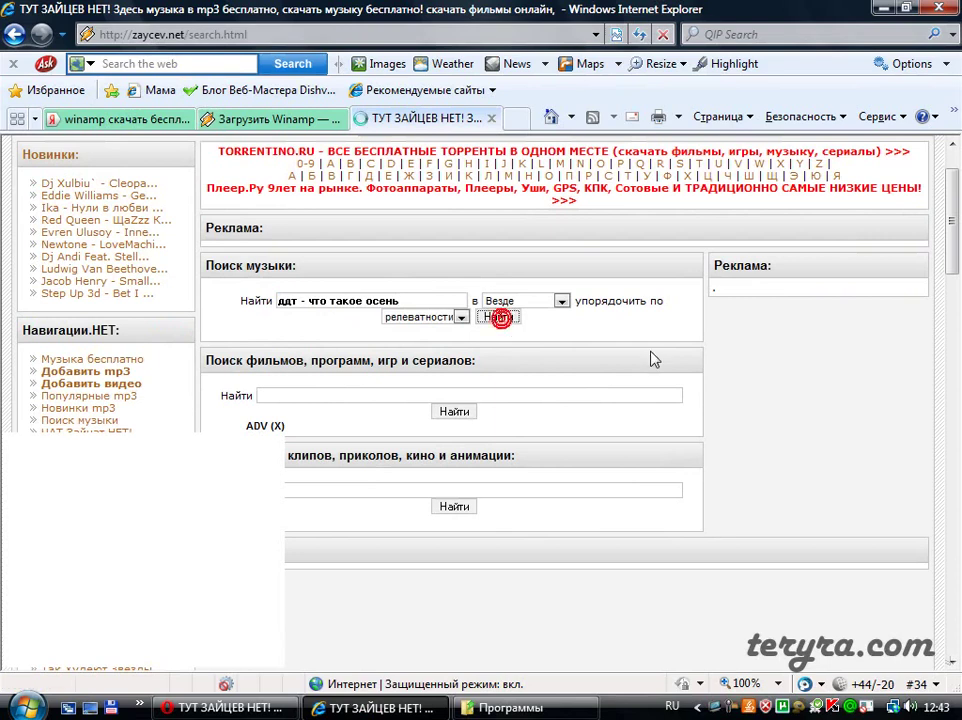
# Open the page of the song "ДДТ - Что такое осень" from the search results and find its download links.
pyautogui.scroll(-2, 530, 538)
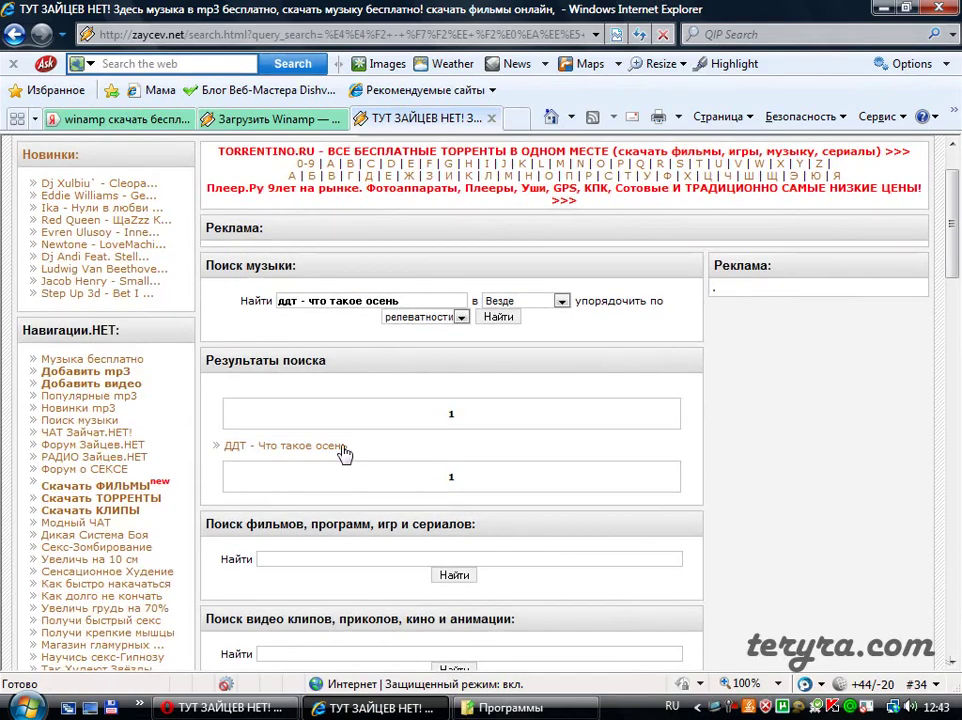
pyautogui.scroll(-2, 276, 395)
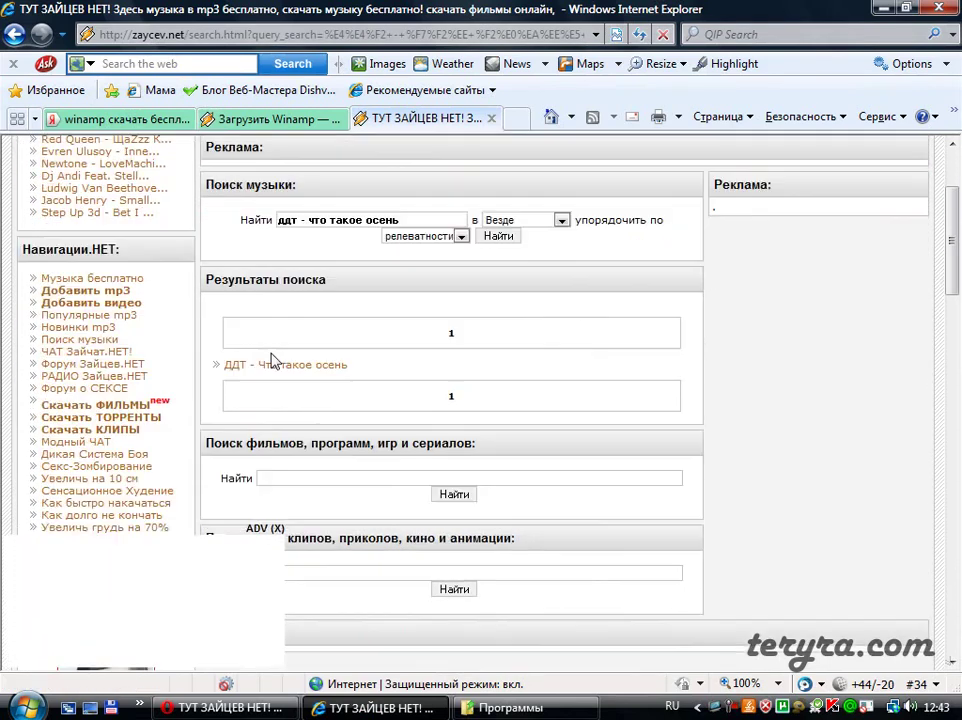
pyautogui.click(248, 369)
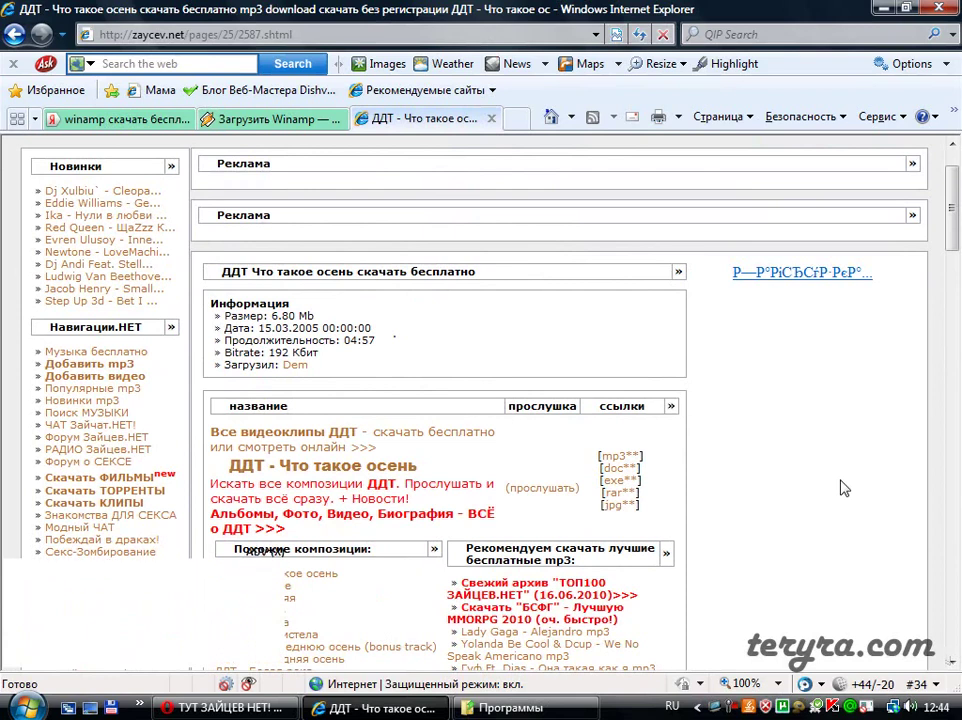
pyautogui.scroll(-2, 843, 487)
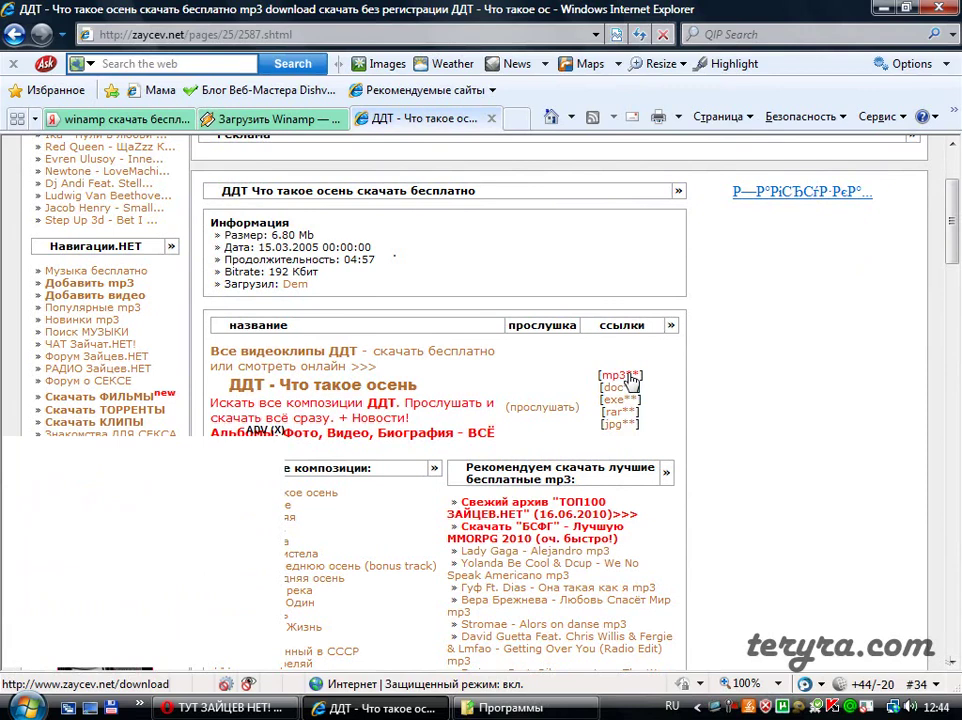
# Request the song's mp3 download, enter the security code from the picture and submit it.
pyautogui.click(615, 376)
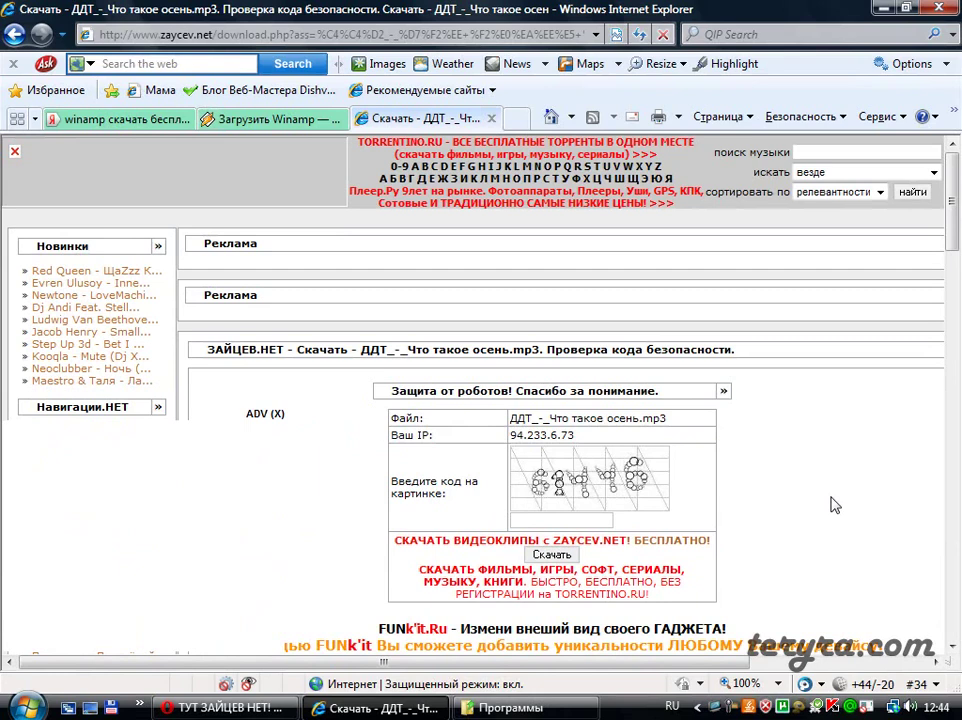
pyautogui.click(565, 520)
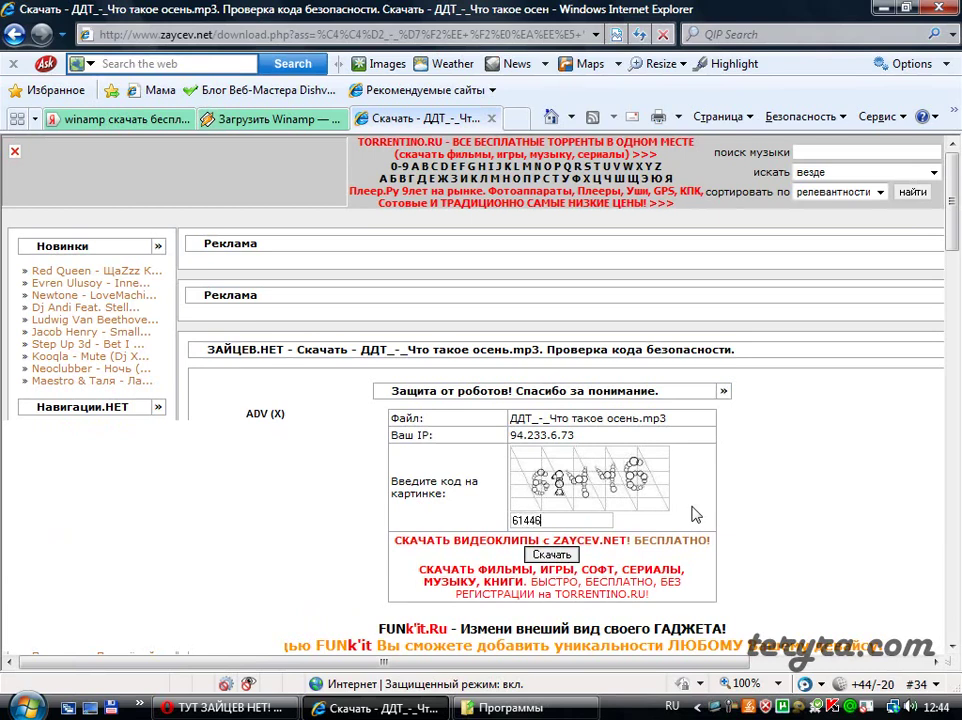
pyautogui.click(552, 558)
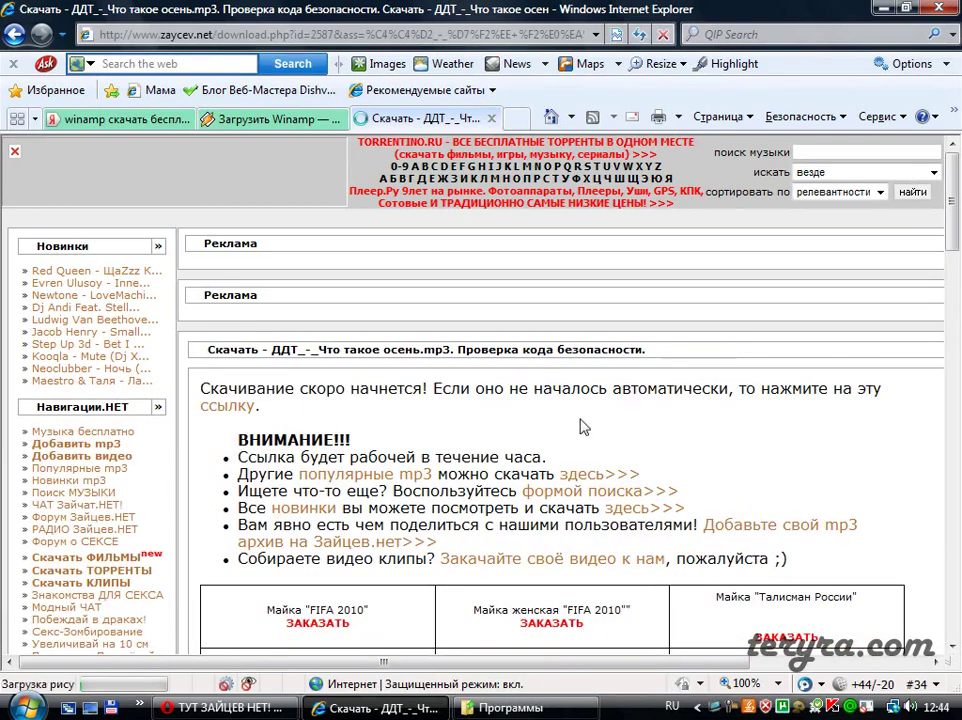
pyautogui.click(518, 120)
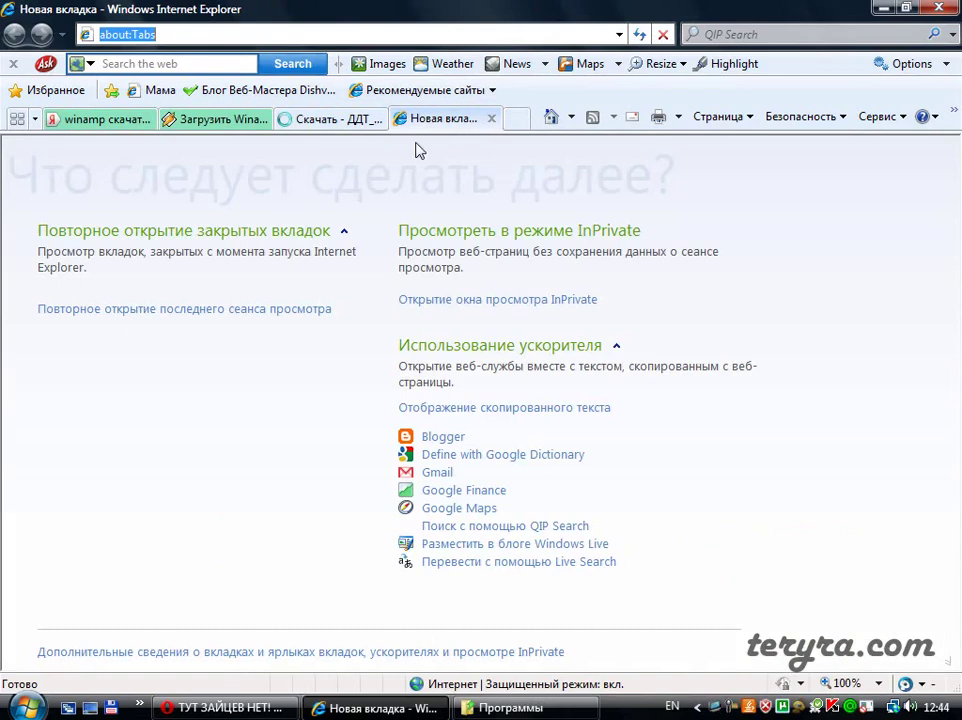
pyautogui.click(491, 118)
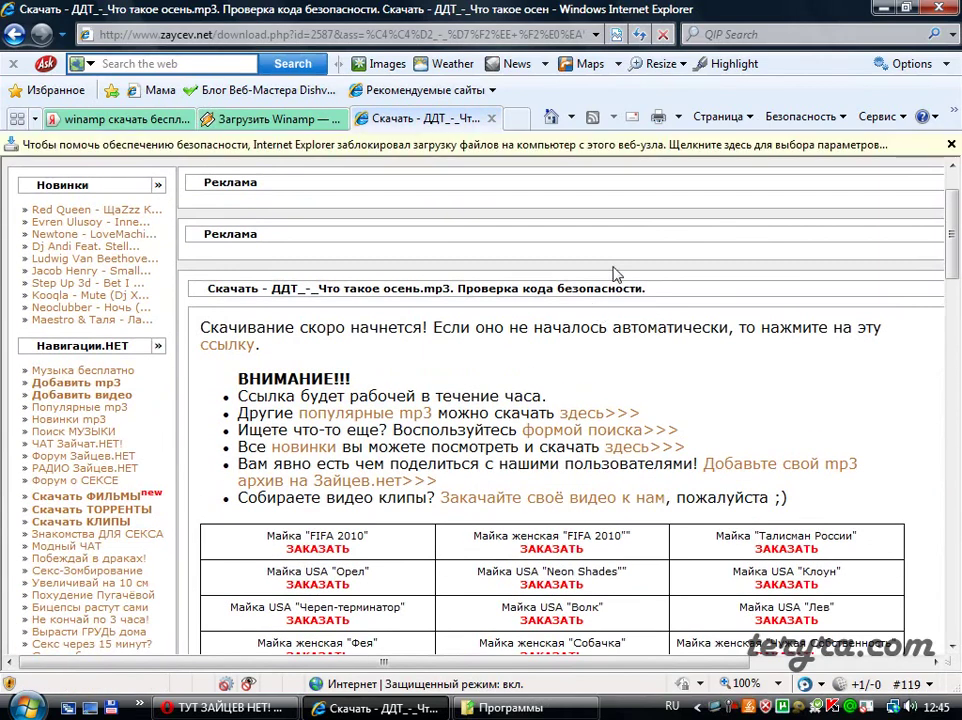
# Dismiss the blocked-download notice and request the mp3 through the page's manual download link, bringing up its file download prompt.
pyautogui.click(406, 148)
pyautogui.click(951, 144)
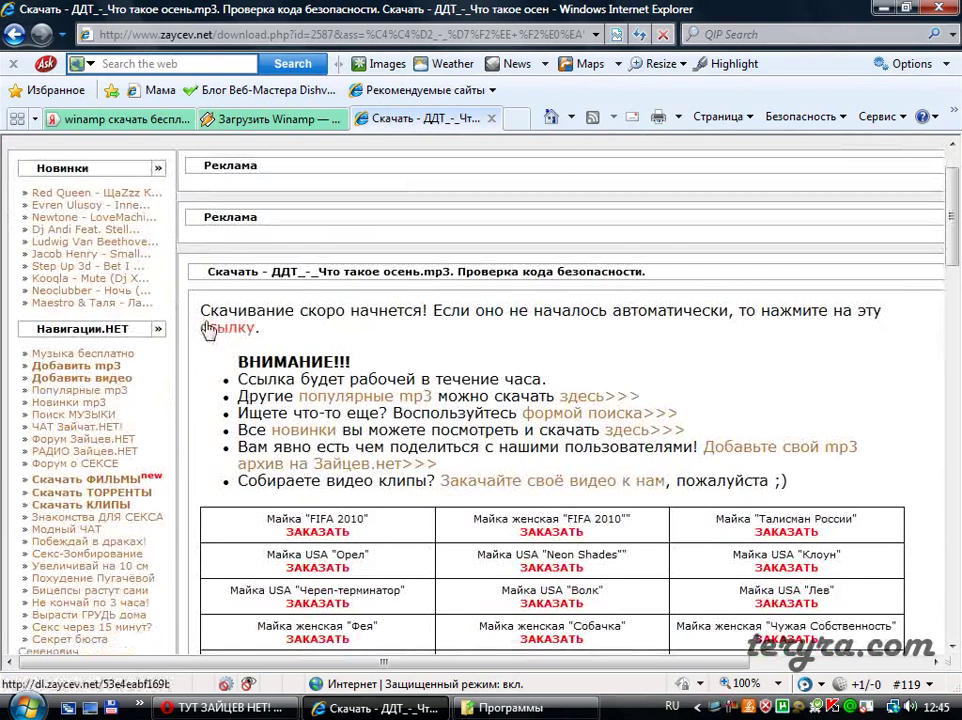
pyautogui.click(218, 333)
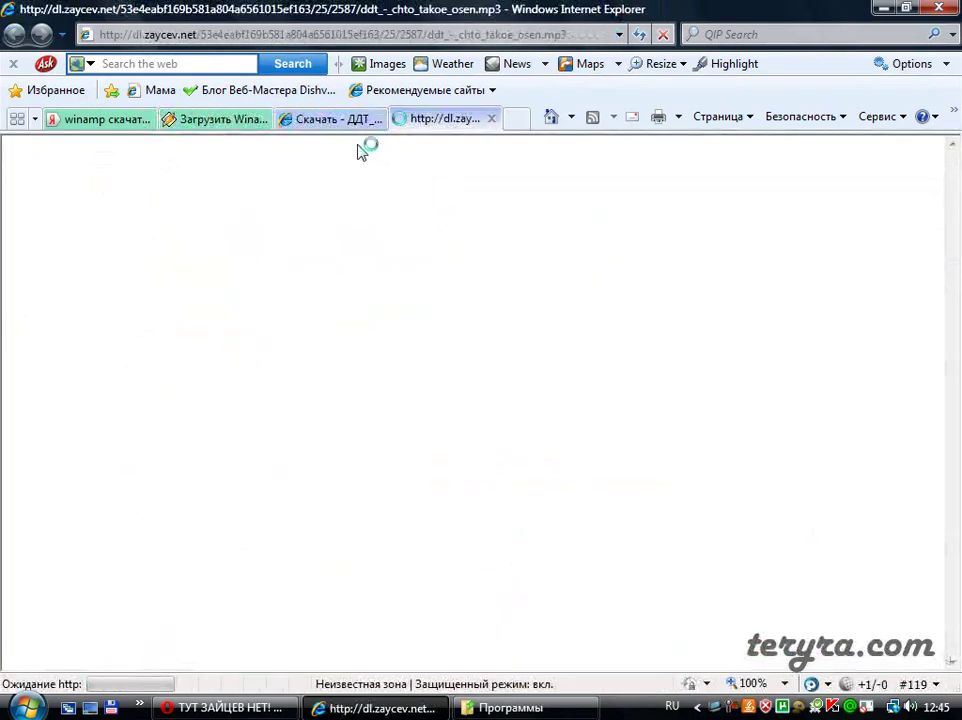
pyautogui.click(333, 121)
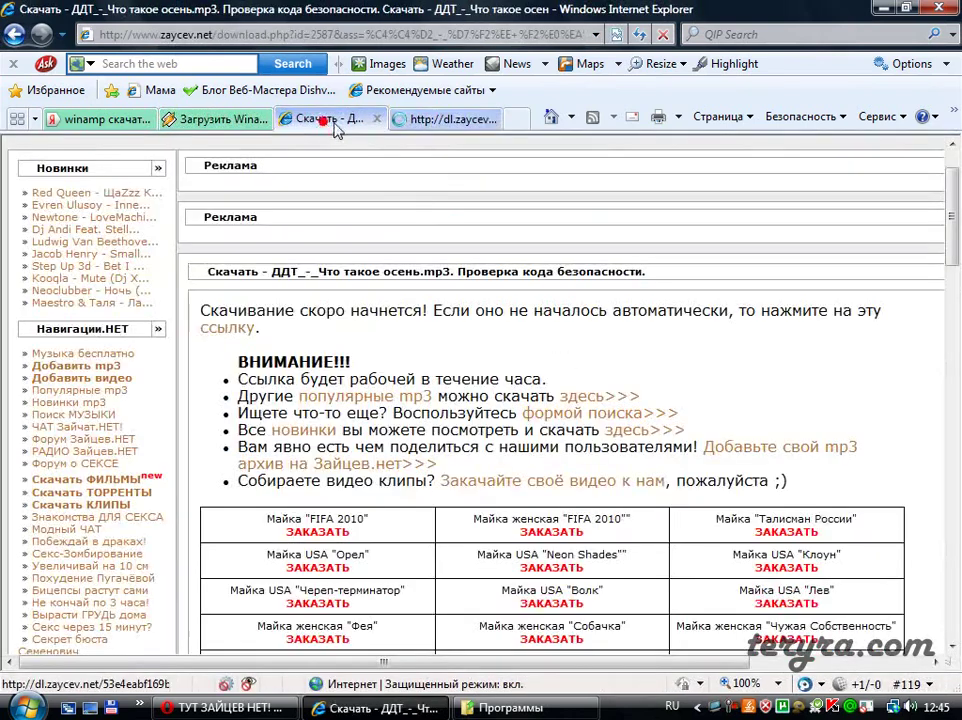
pyautogui.click(428, 119)
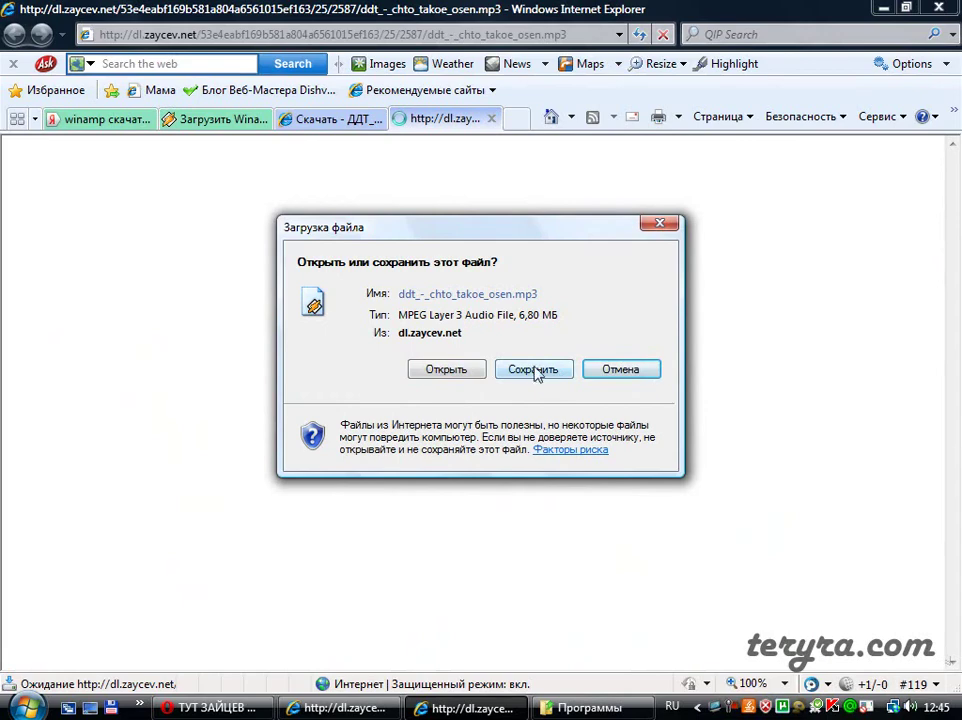
pyautogui.click(517, 371)
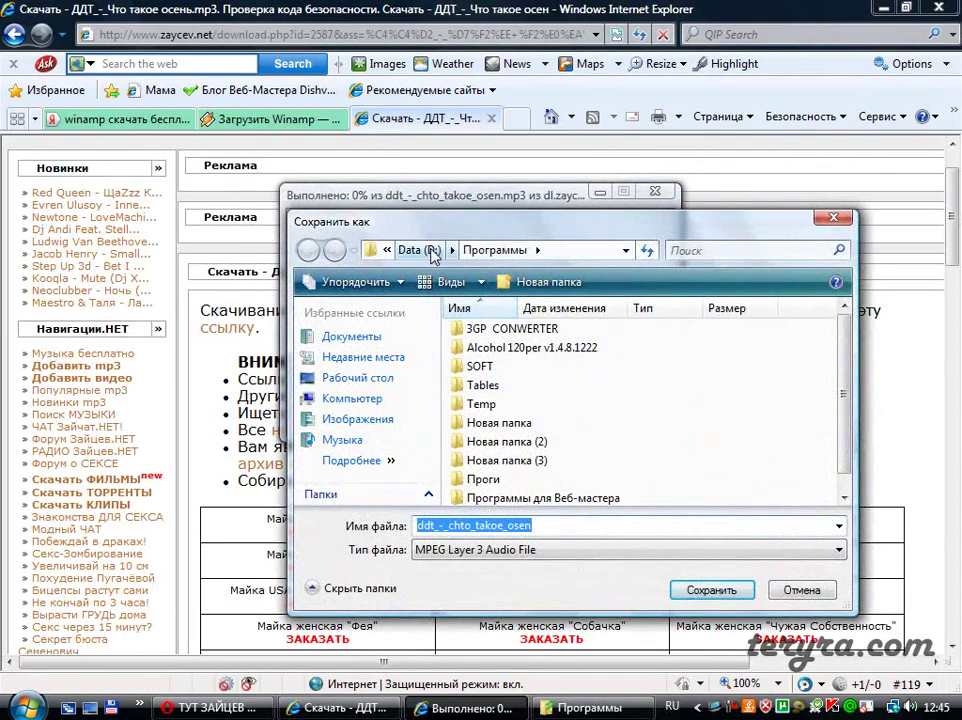
pyautogui.click(549, 443)
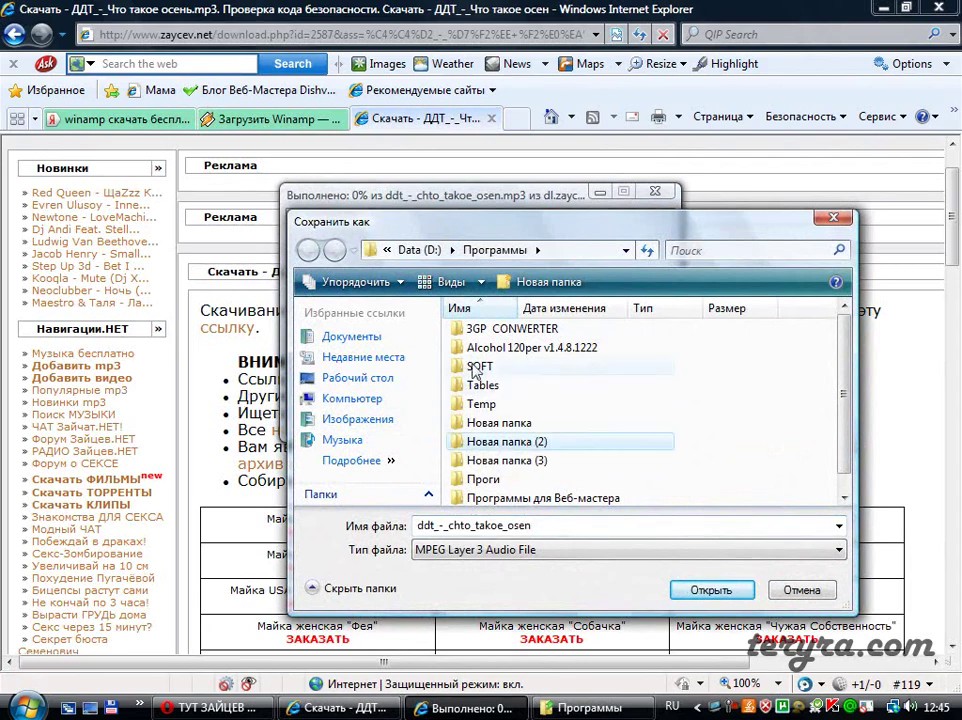
pyautogui.scroll(-1, 490, 420)
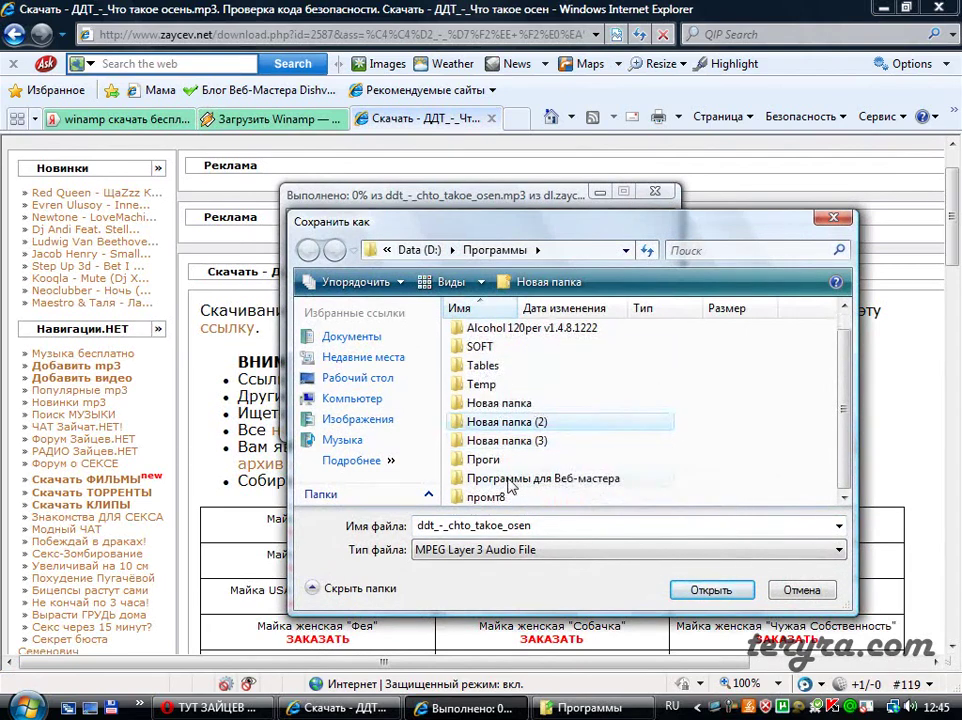
pyautogui.scroll(1, 562, 455)
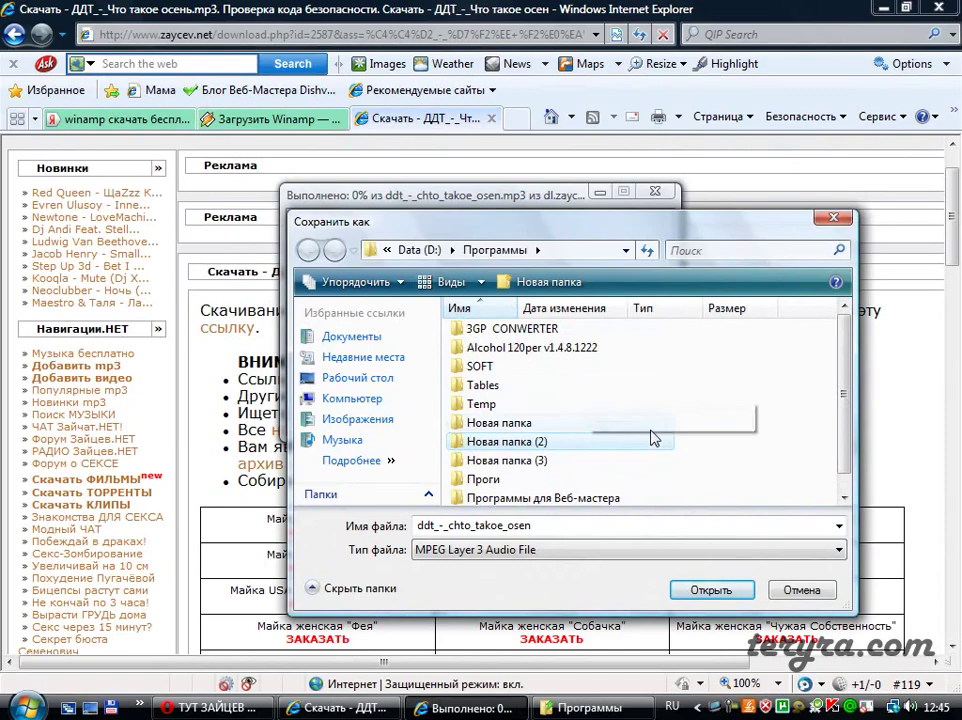
pyautogui.scroll(-1, 620, 390)
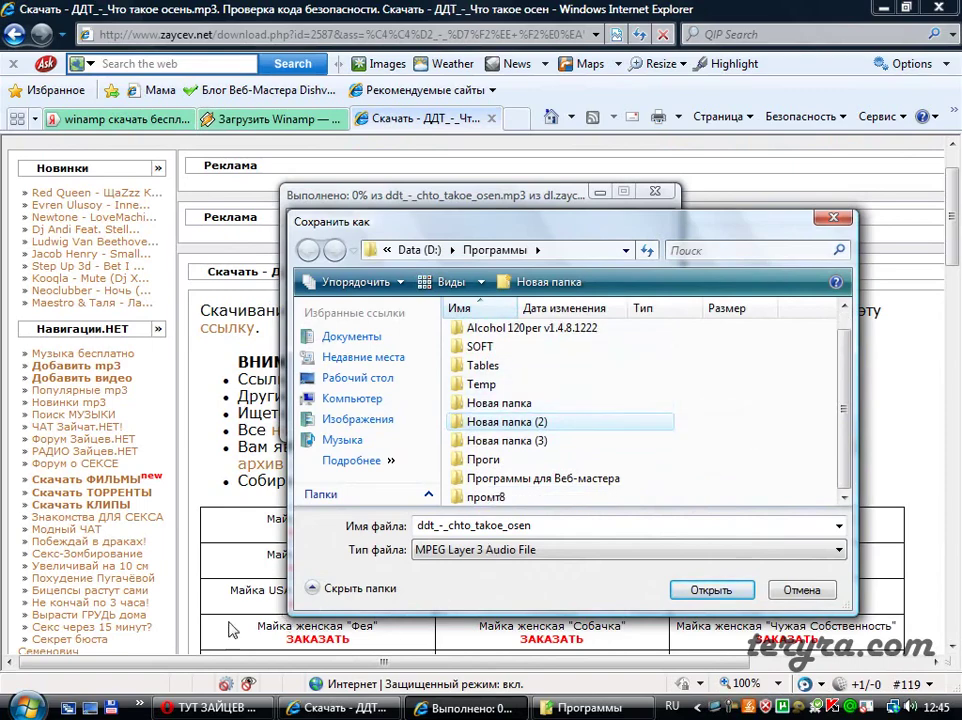
pyautogui.click(660, 8)
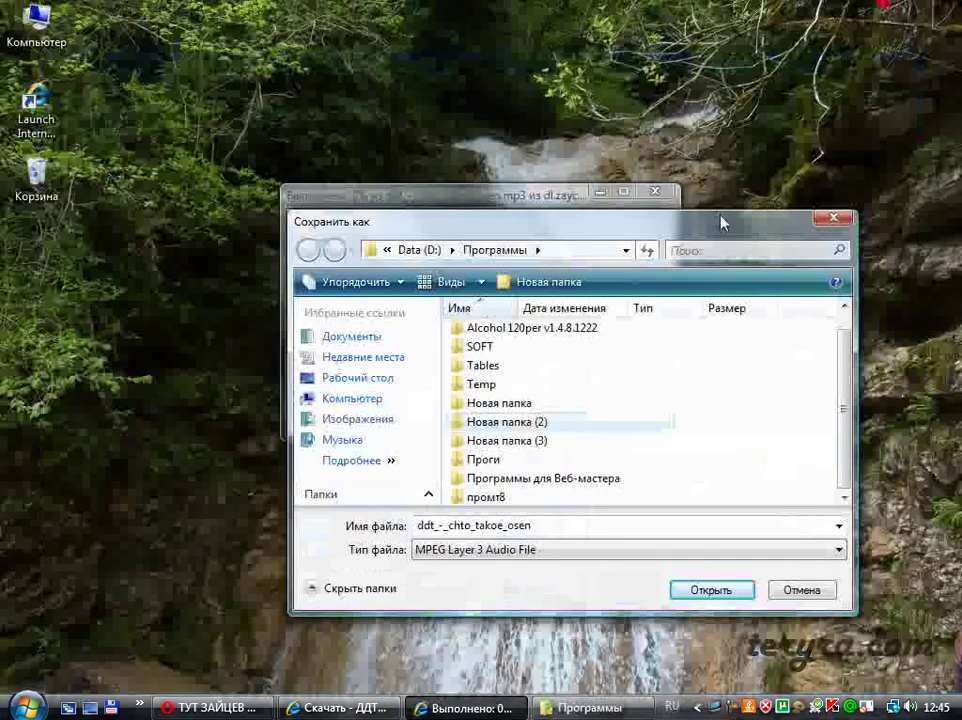
pyautogui.click(831, 217)
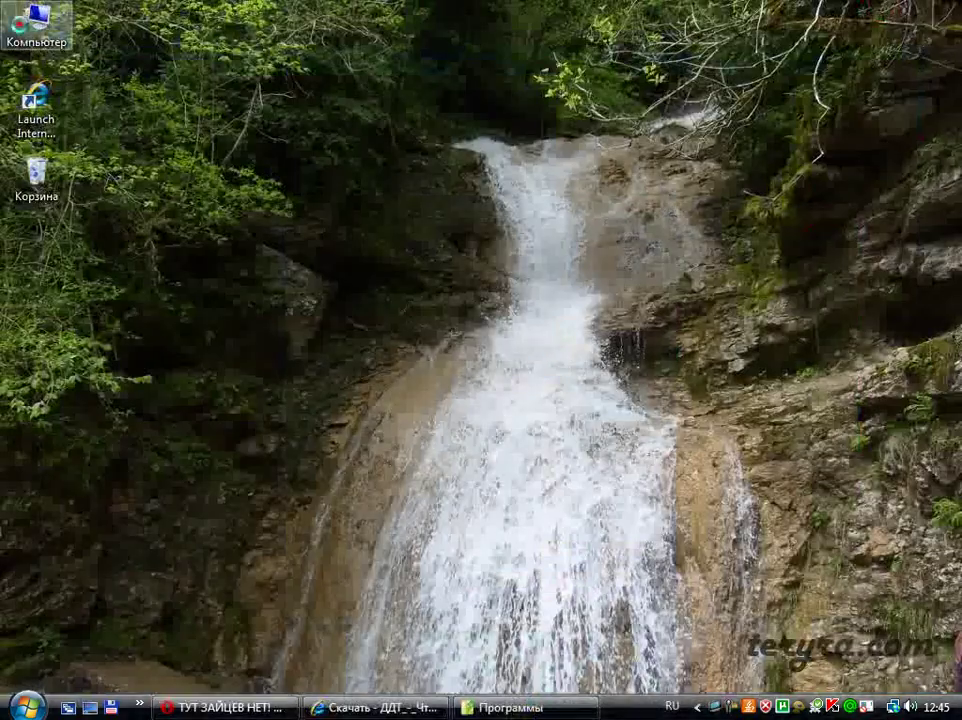
# Open drive D: in Explorer, look at the options for creating a new folder, and locate the "Моя музыка" folder.
pyautogui.doubleClick(38, 25)
pyautogui.doubleClick(666, 122)
pyautogui.scroll(-2, 666, 376)
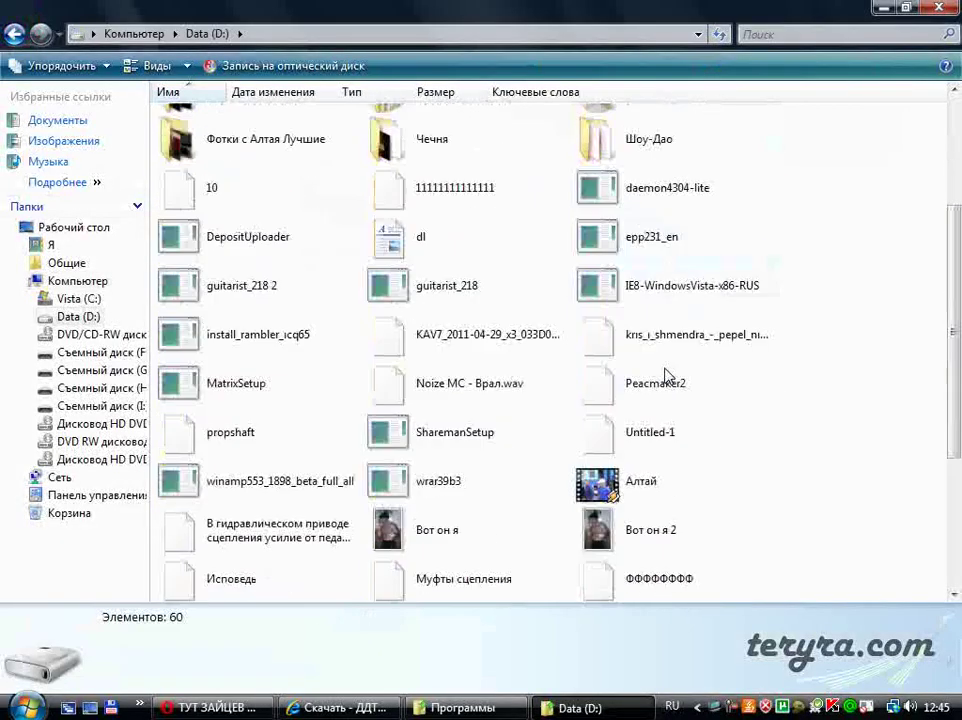
pyautogui.rightClick(850, 500)
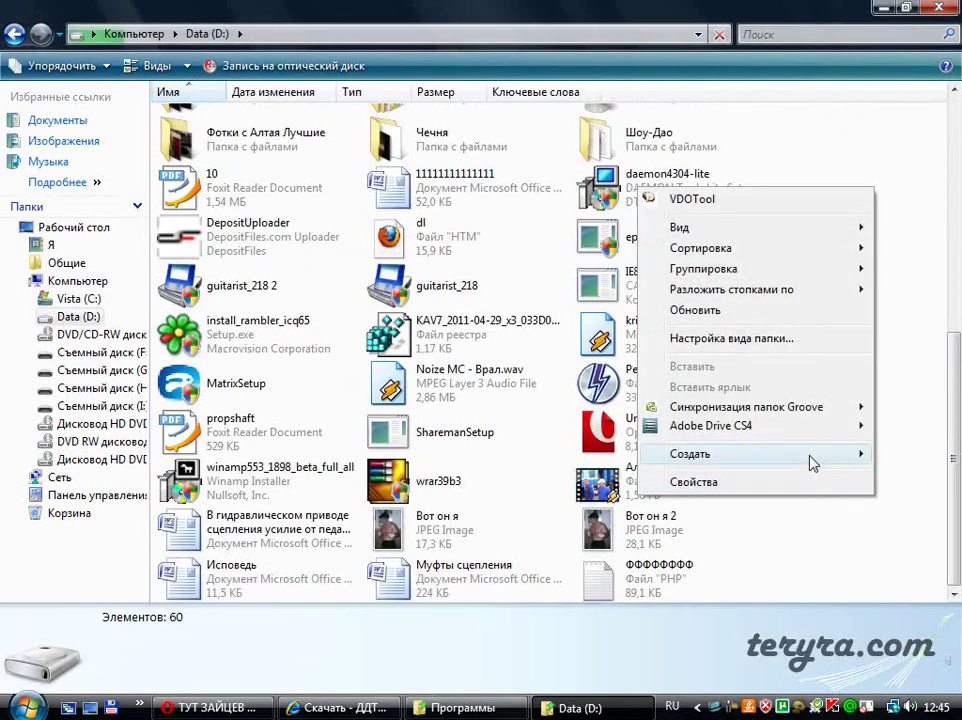
pyautogui.moveTo(812, 463)
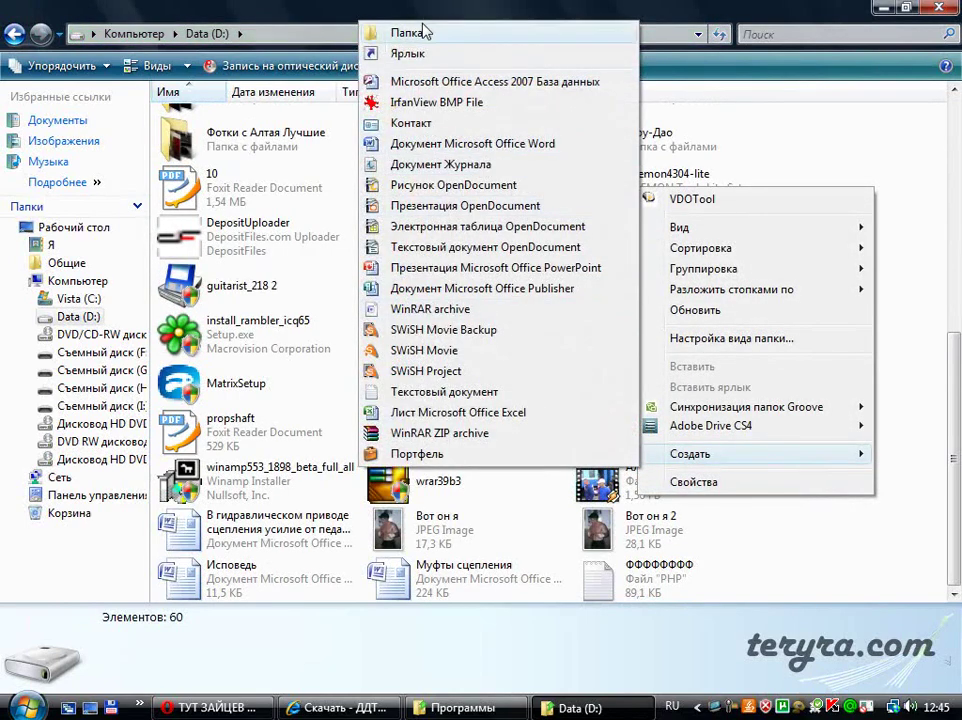
pyautogui.click(899, 505)
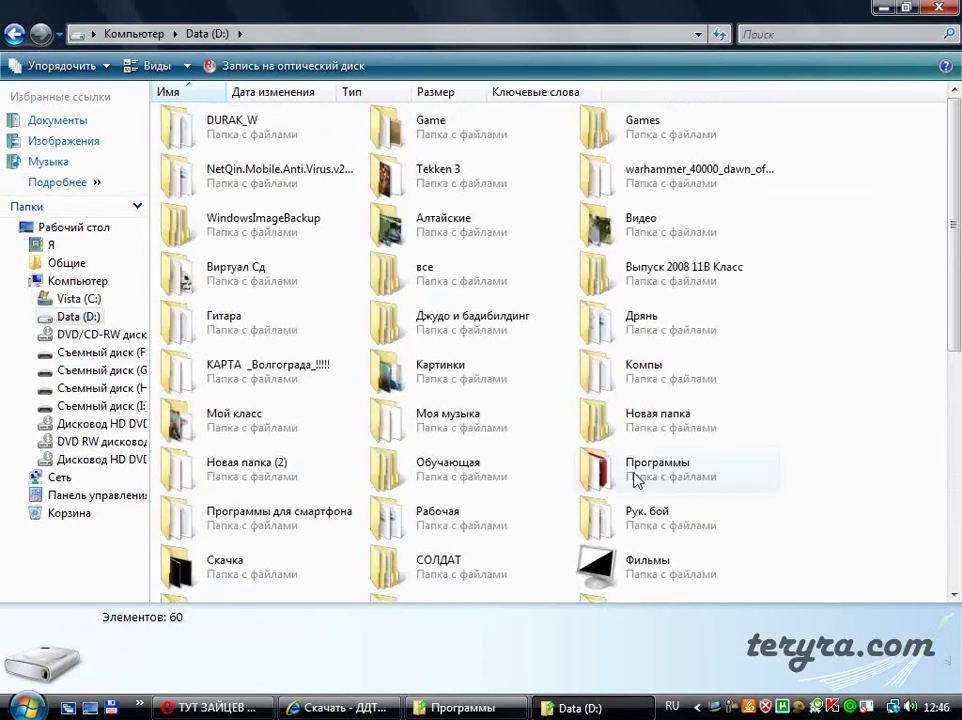
pyautogui.click(427, 430)
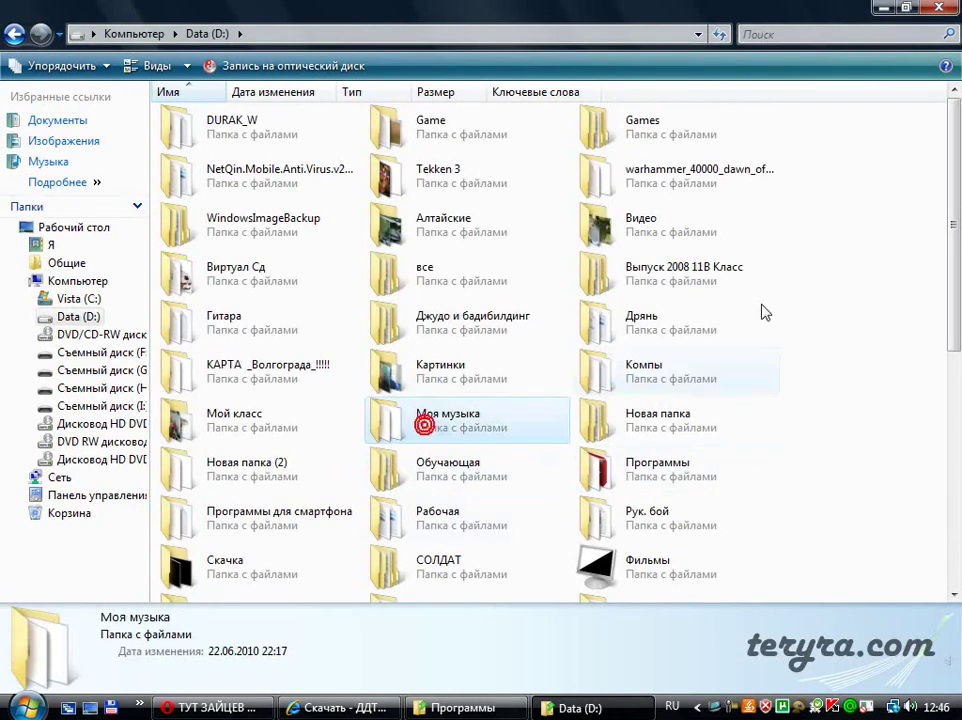
pyautogui.click(882, 9)
# Return to the song's download page, request the mp3 again through the manual download link and choose to save it.
pyautogui.click(338, 708)
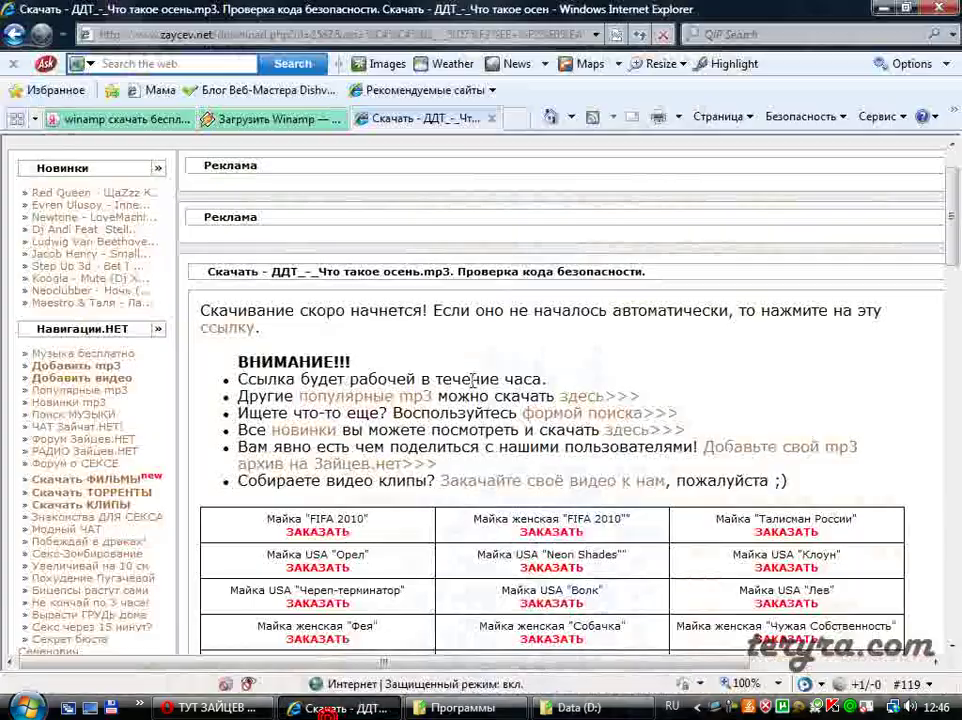
pyautogui.click(226, 327)
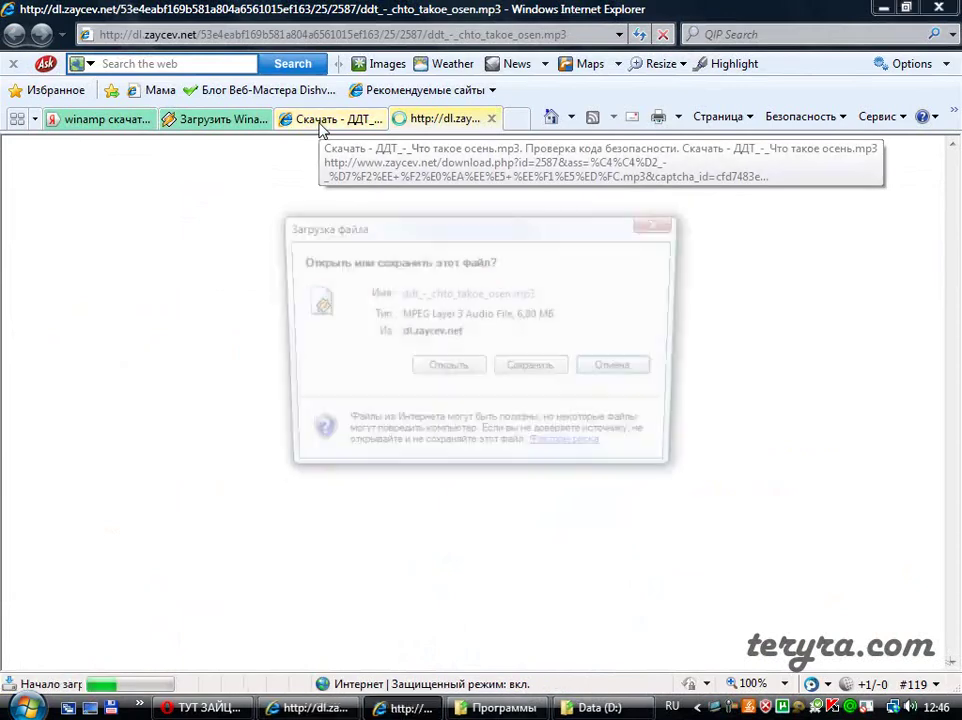
pyautogui.click(545, 378)
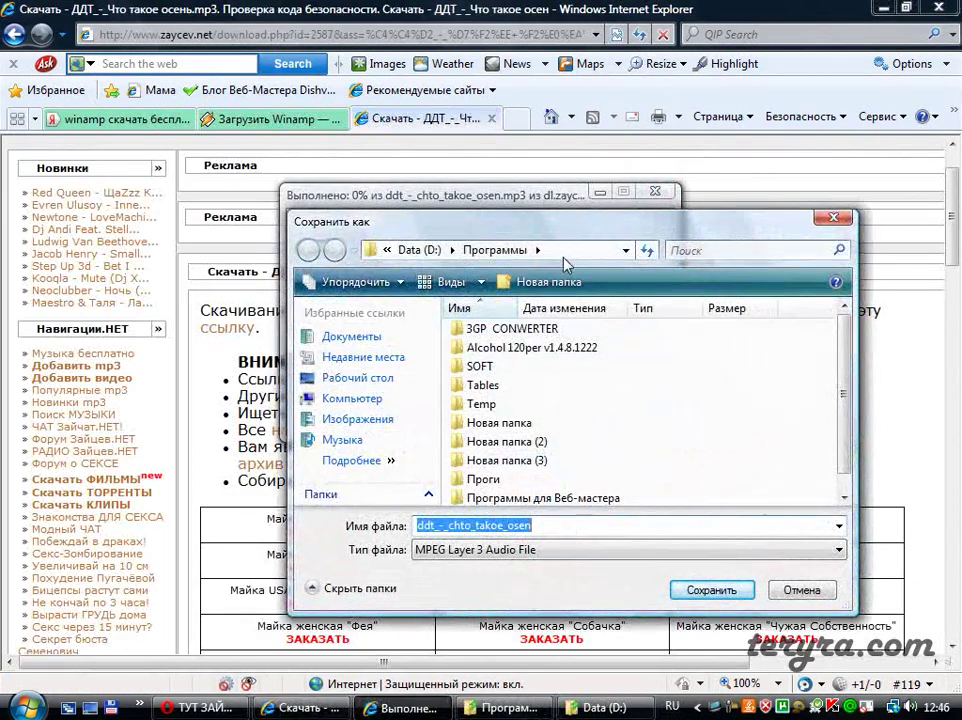
# Save the mp3 as ddt_-_chto_takoe_osen in the "Моя музыка" folder on drive D:.
pyautogui.click(362, 398)
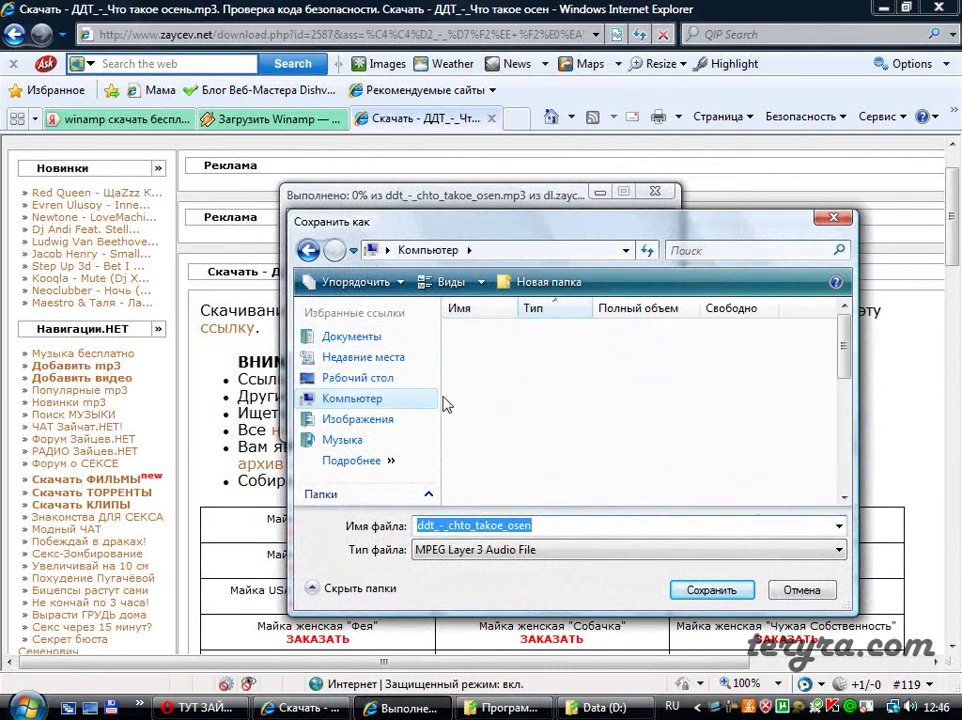
pyautogui.doubleClick(537, 418)
pyautogui.scroll(-3, 532, 412)
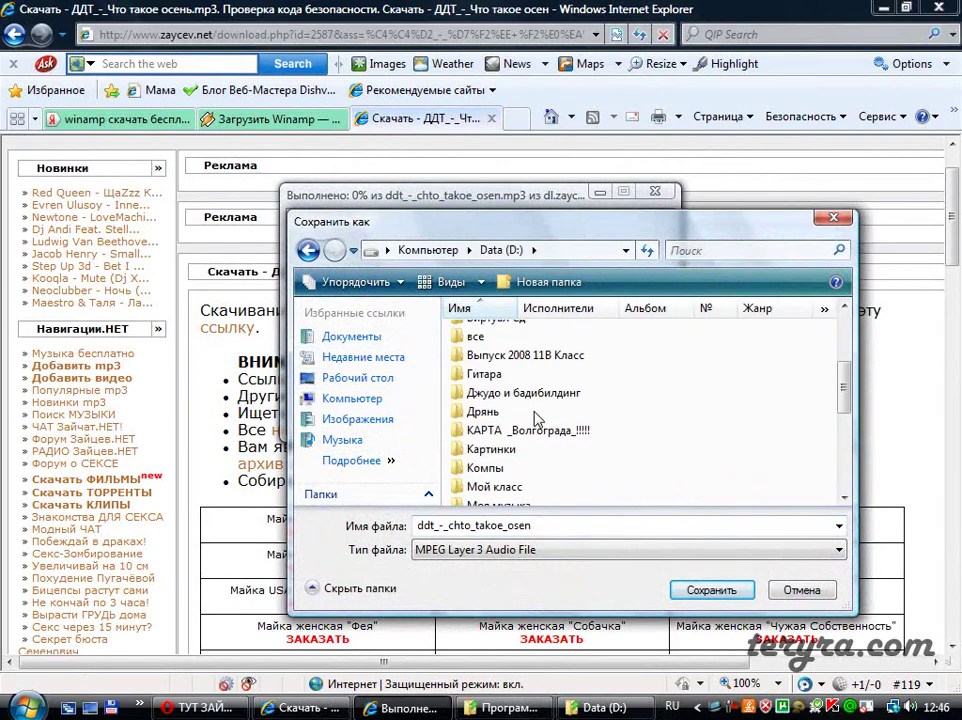
pyautogui.scroll(-2, 510, 500)
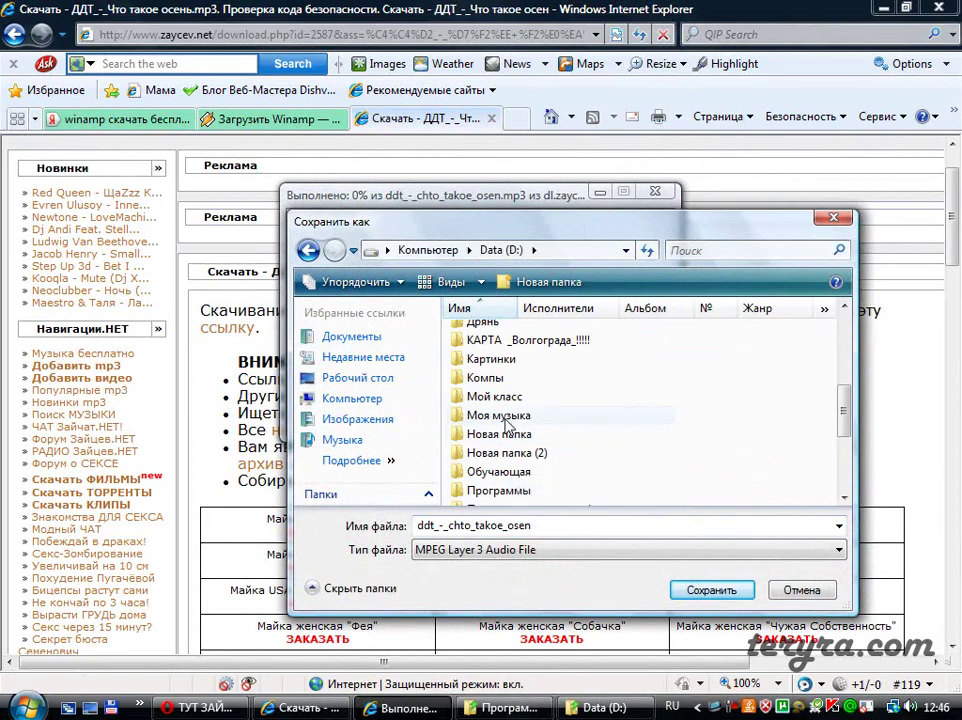
pyautogui.doubleClick(490, 394)
pyautogui.scroll(-2, 585, 465)
pyautogui.scroll(2, 584, 458)
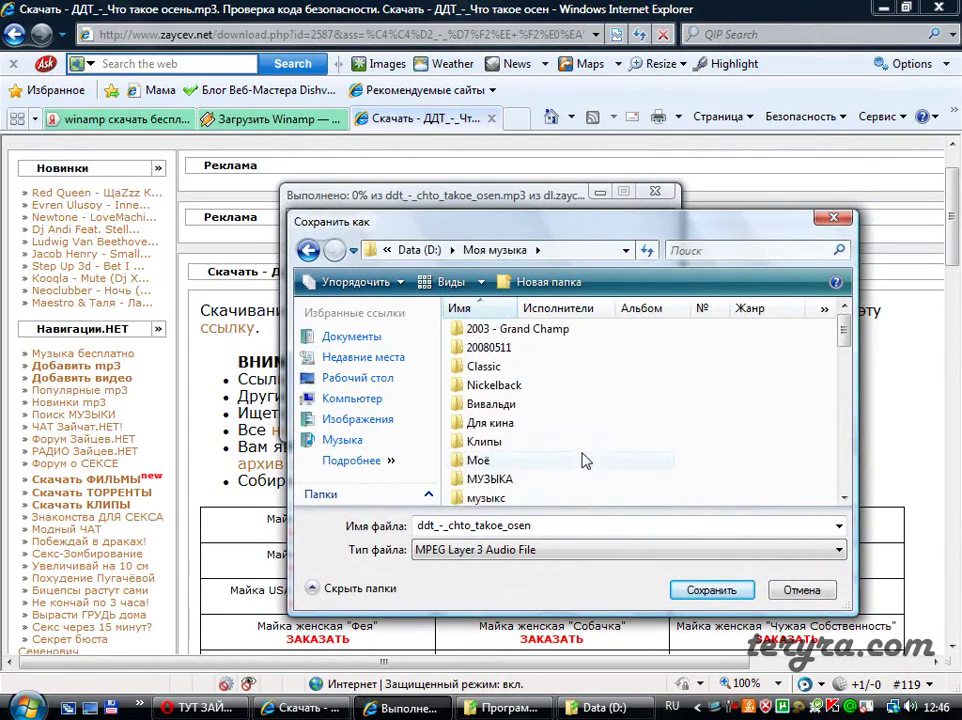
pyautogui.click(711, 590)
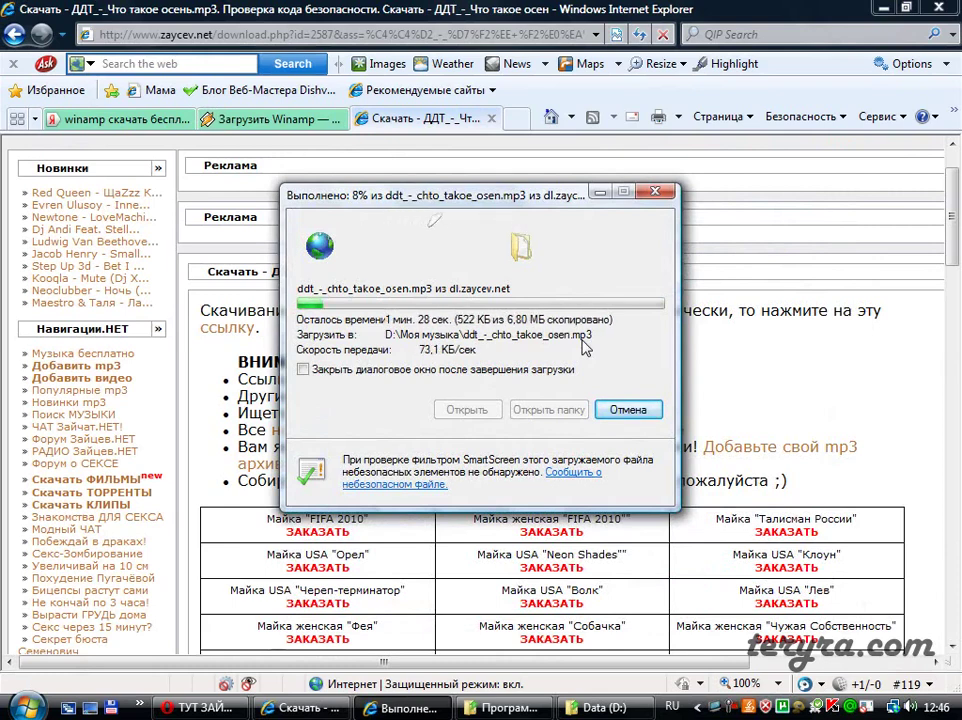
# Go back to the Yandex results and highlight the words "скачать бесплатно" in the Winamp search query.
pyautogui.click(255, 119)
pyautogui.click(135, 120)
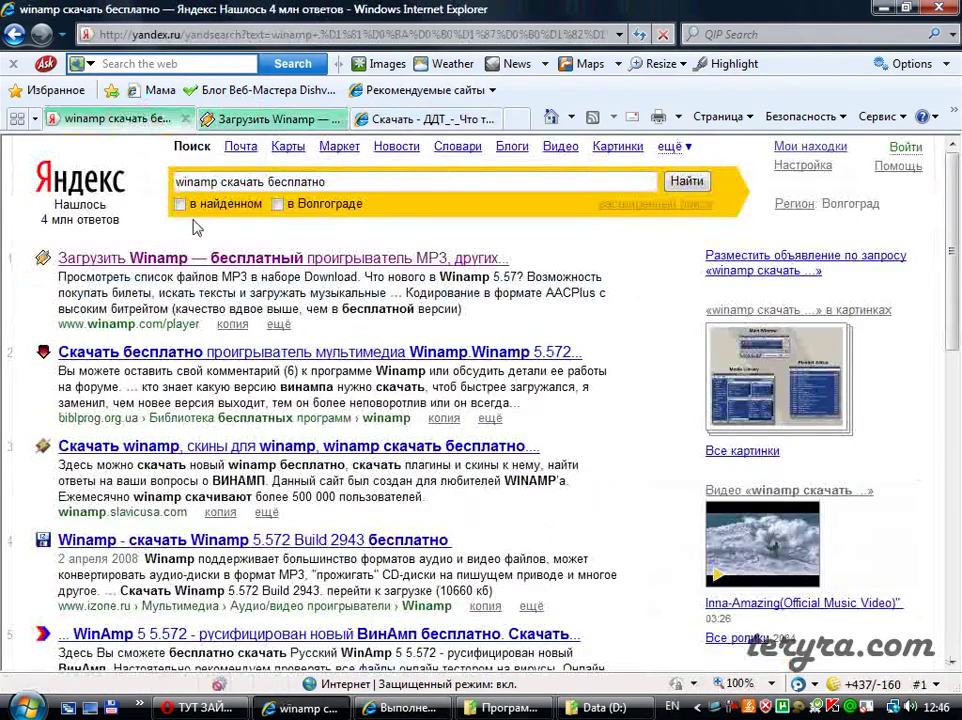
pyautogui.click(393, 177)
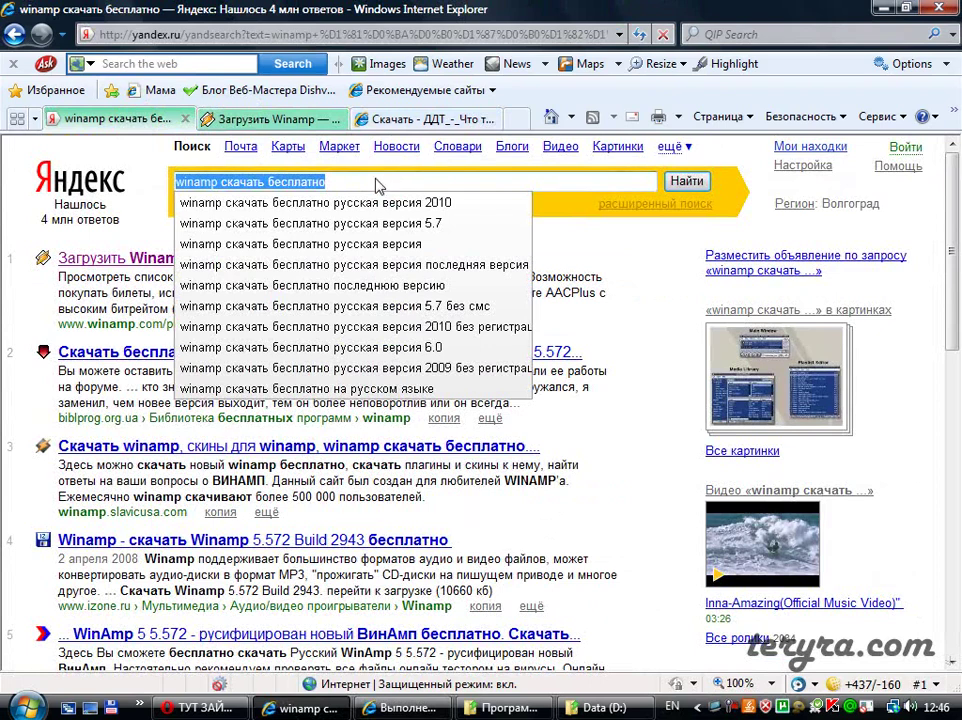
pyautogui.click(351, 188)
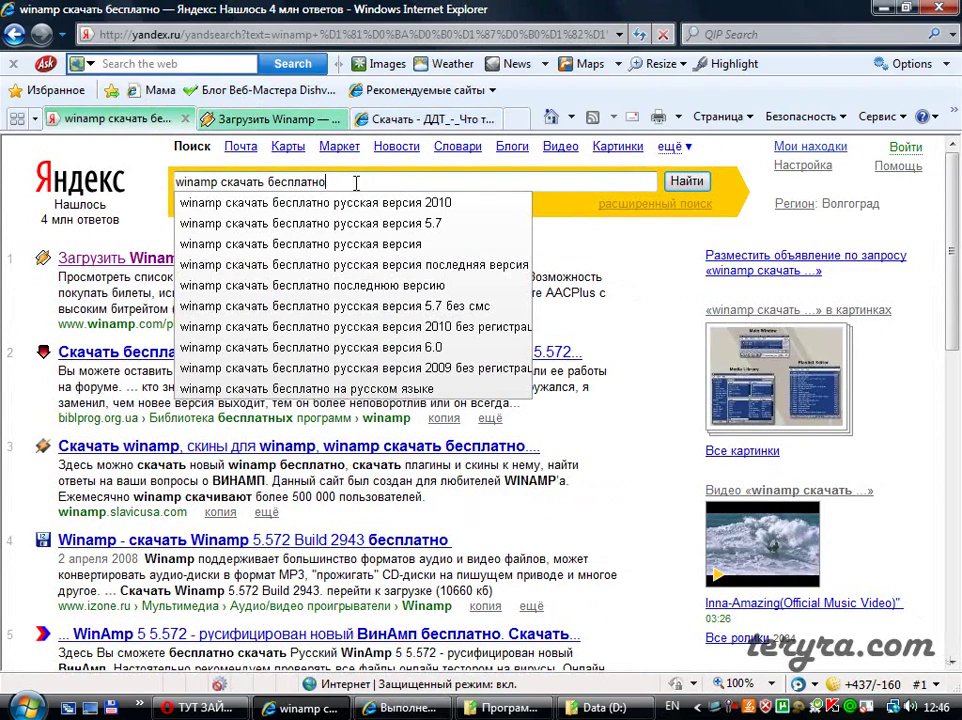
pyautogui.moveTo(356, 182); pyautogui.dragTo(209, 188)
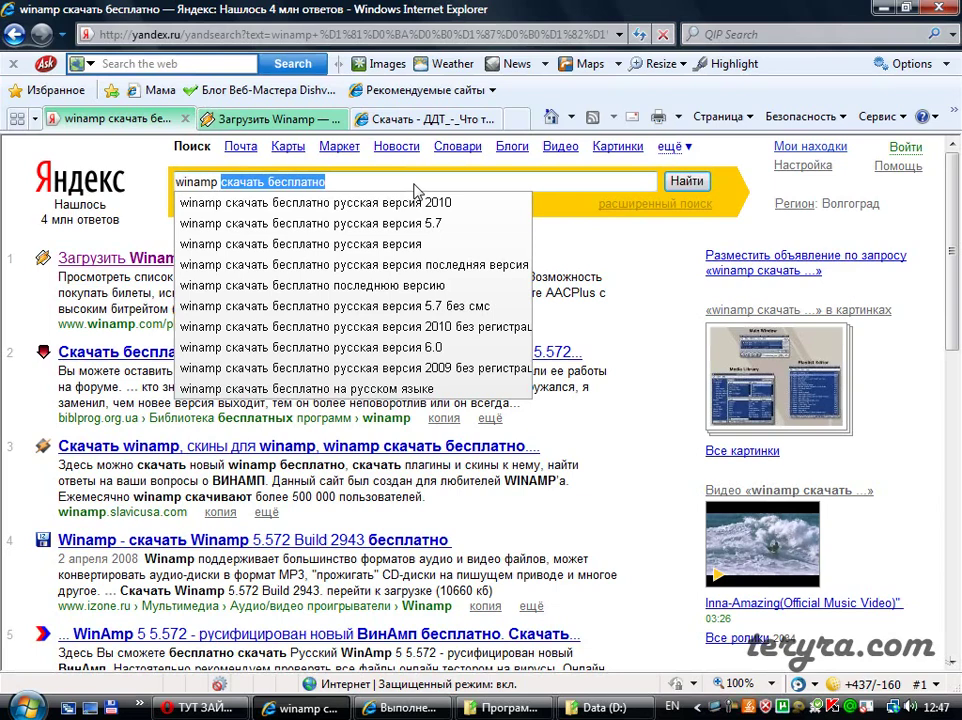
pyautogui.click(383, 180)
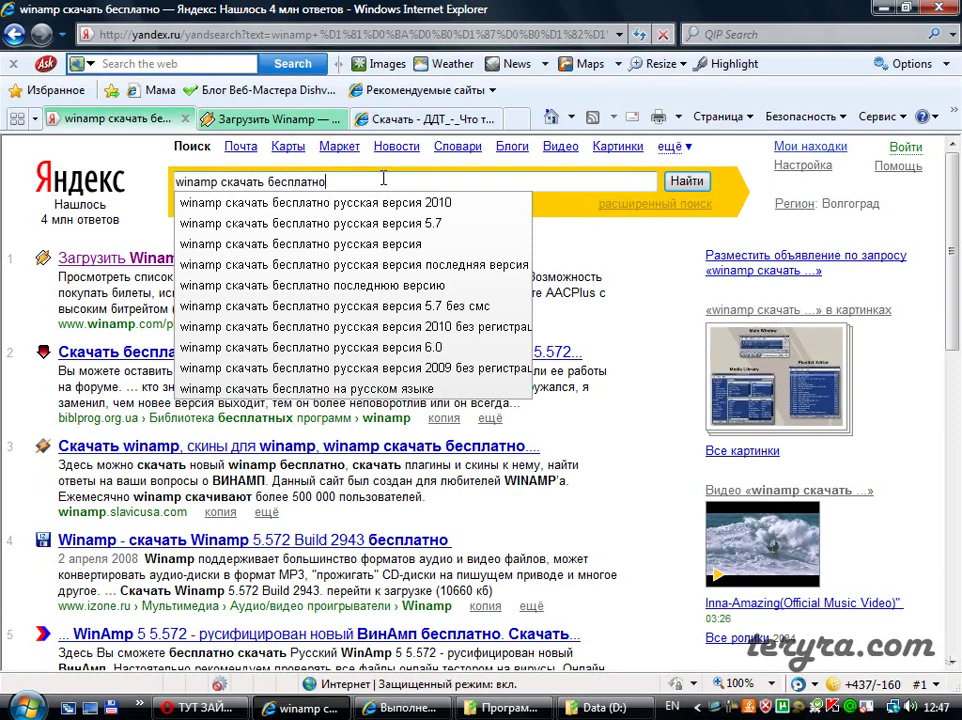
# Return to the song's page and check the download progress of the mp3.
pyautogui.click(406, 122)
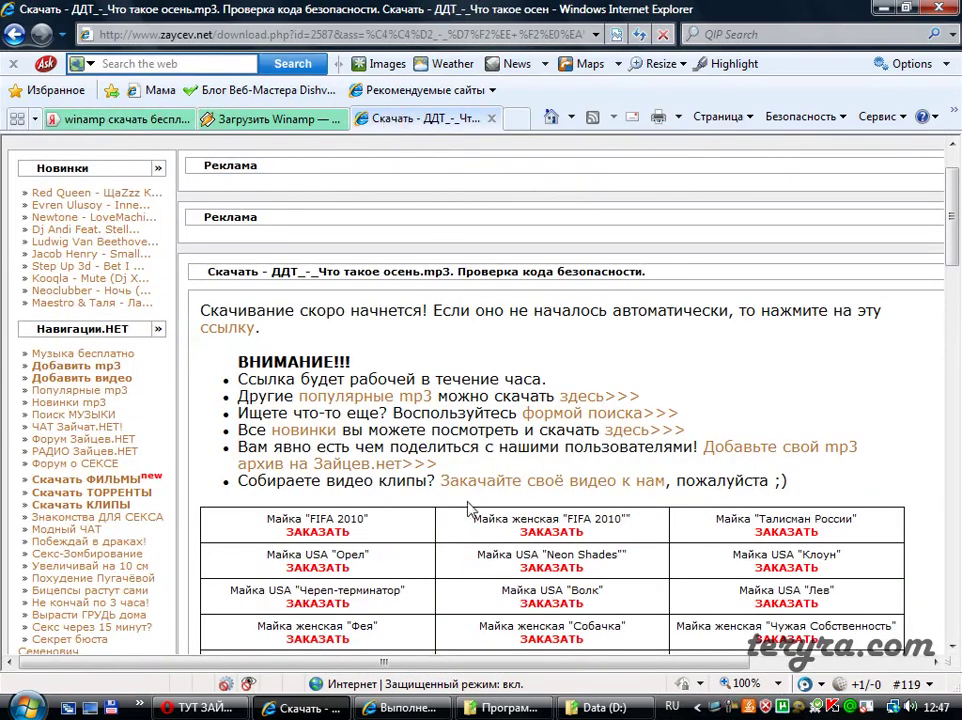
pyautogui.click(390, 704)
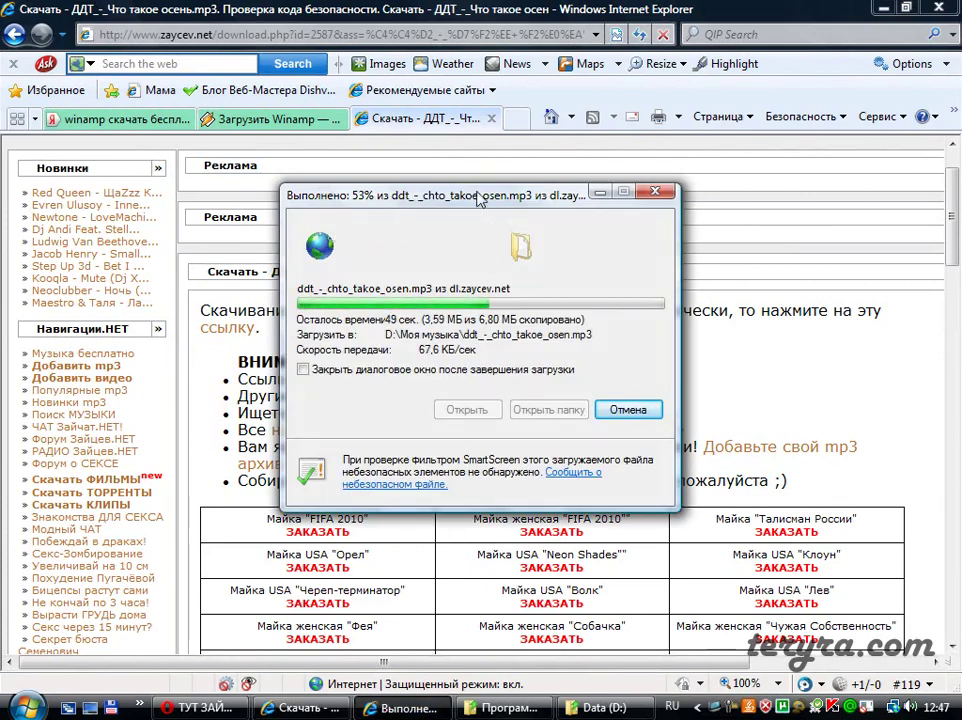
pyautogui.click(255, 119)
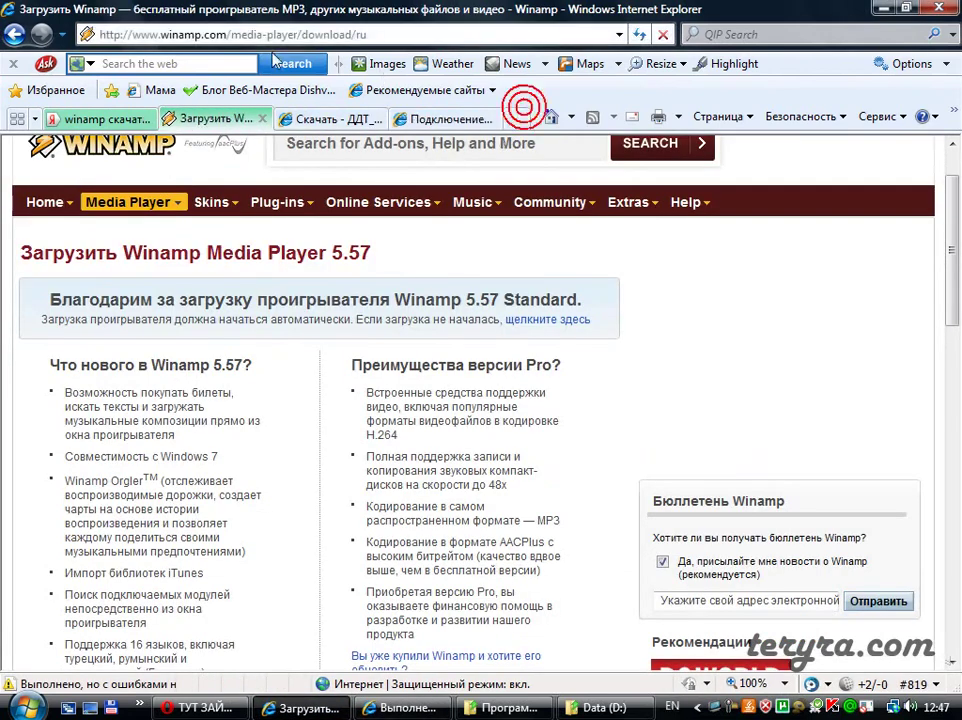
pyautogui.hotkey('ctrl', 't')
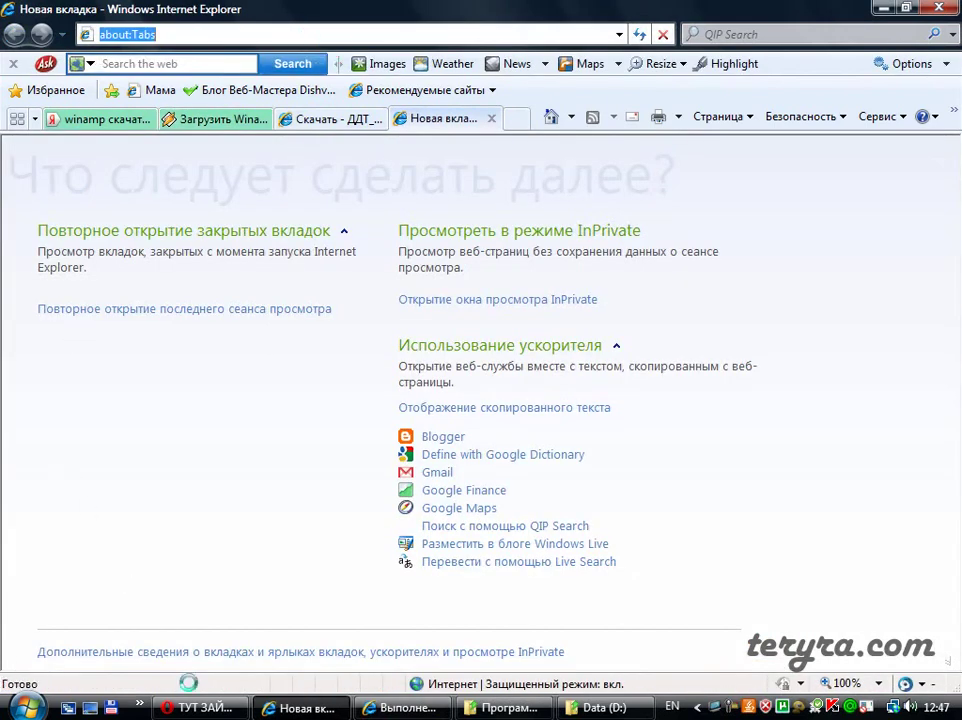
pyautogui.click(205, 707)
pyautogui.hotkey('ctrl', 'Tab')
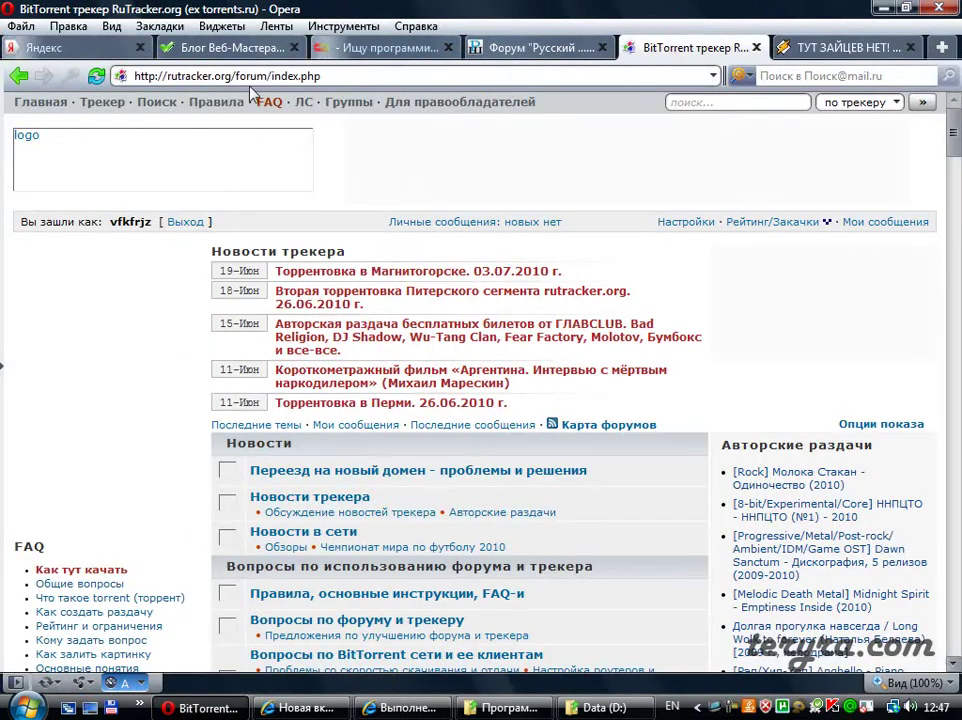
pyautogui.moveTo(236, 76); pyautogui.dragTo(130, 78)
pyautogui.hotkey('ctrl', 'c')
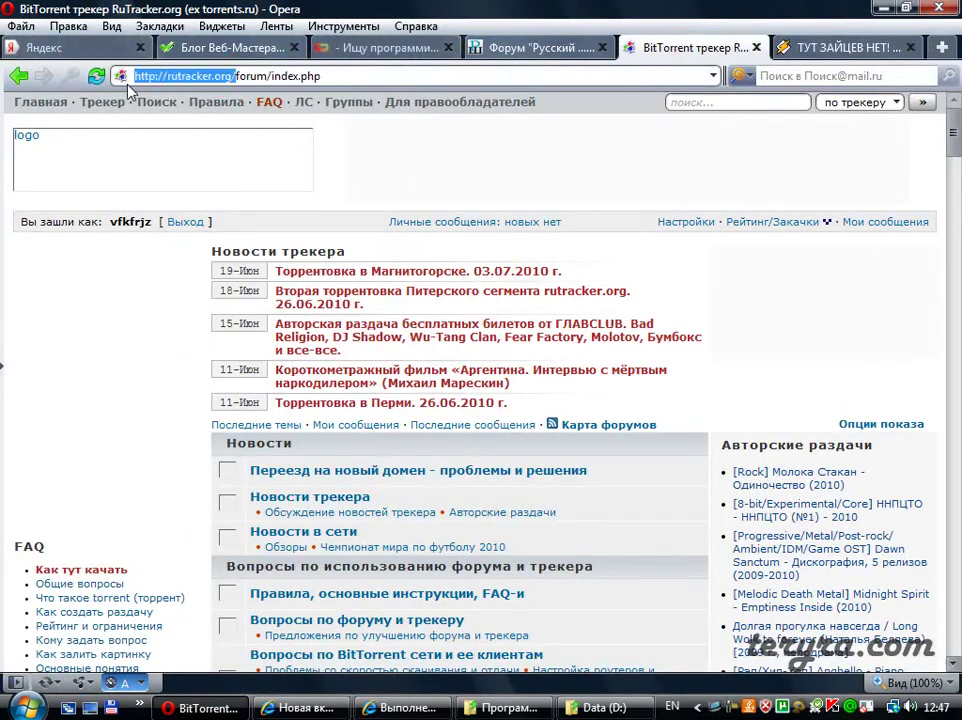
pyautogui.click(300, 706)
pyautogui.click(182, 34)
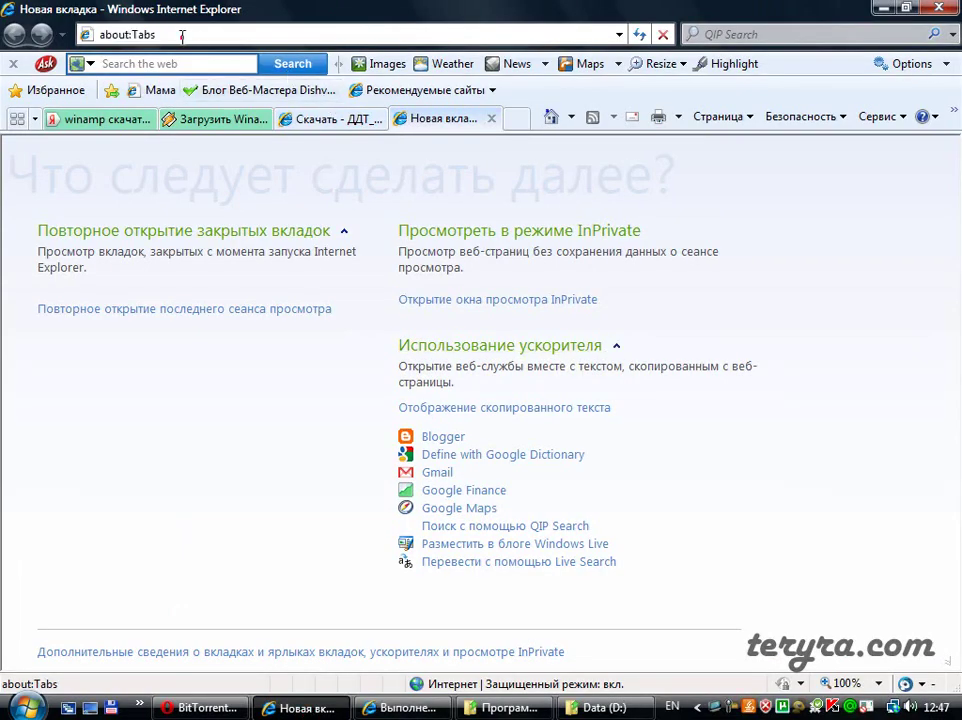
pyautogui.hotkey('ctrl', 'v')
pyautogui.press('Return')
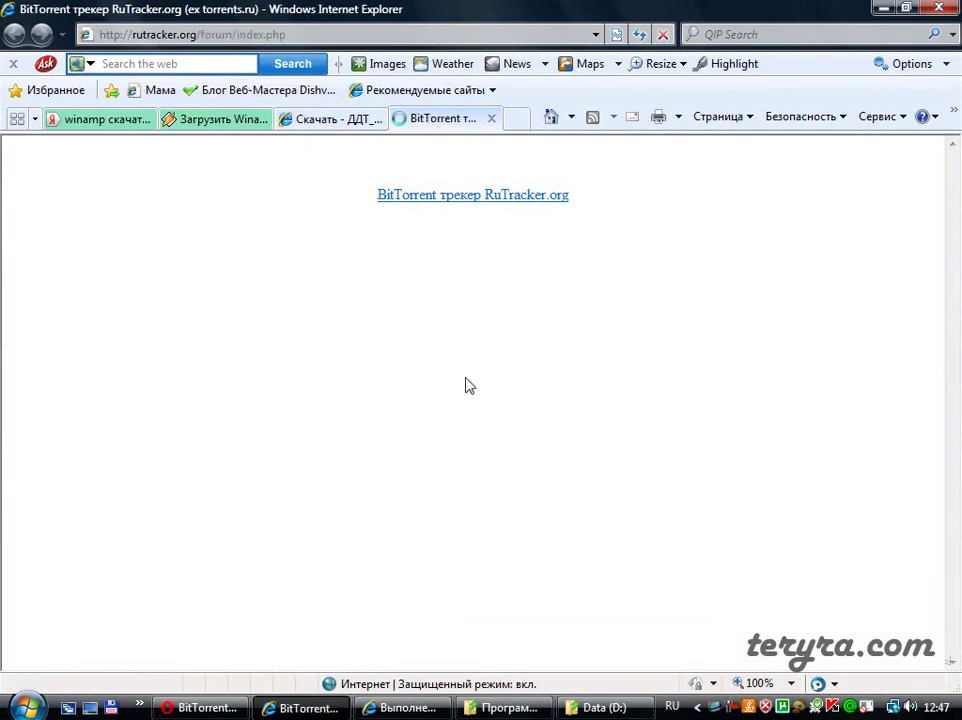
# Look through the RuTracker forum index, examining its categories from news and films to audiobooks and books, and return to its beginning.
pyautogui.scroll(-5, 340, 460)
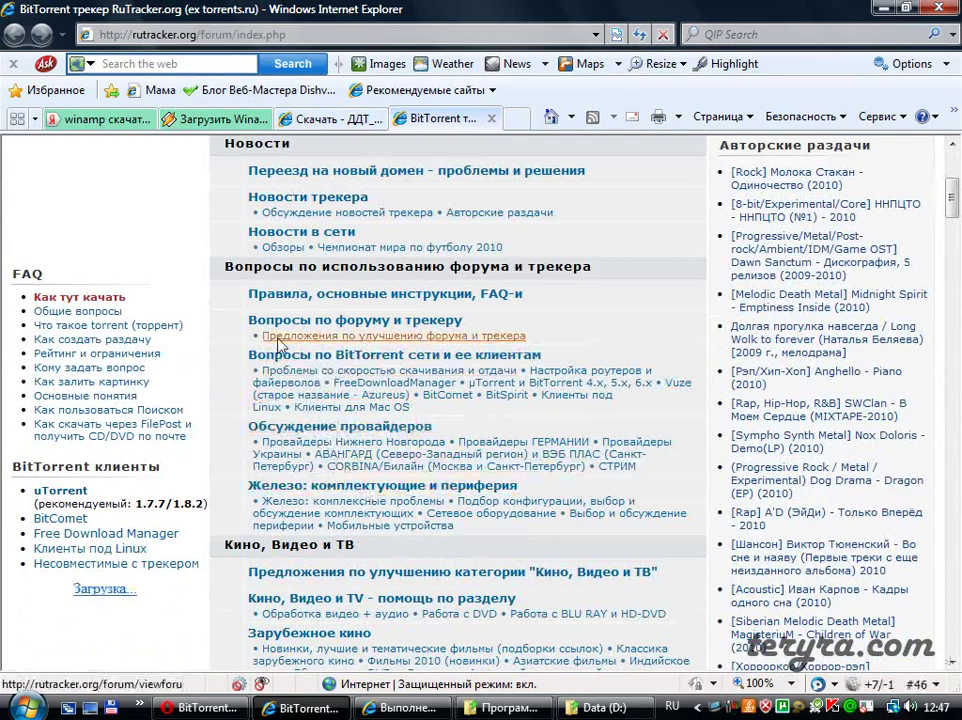
pyautogui.scroll(-1, 380, 460)
pyautogui.scroll(-6, 437, 553)
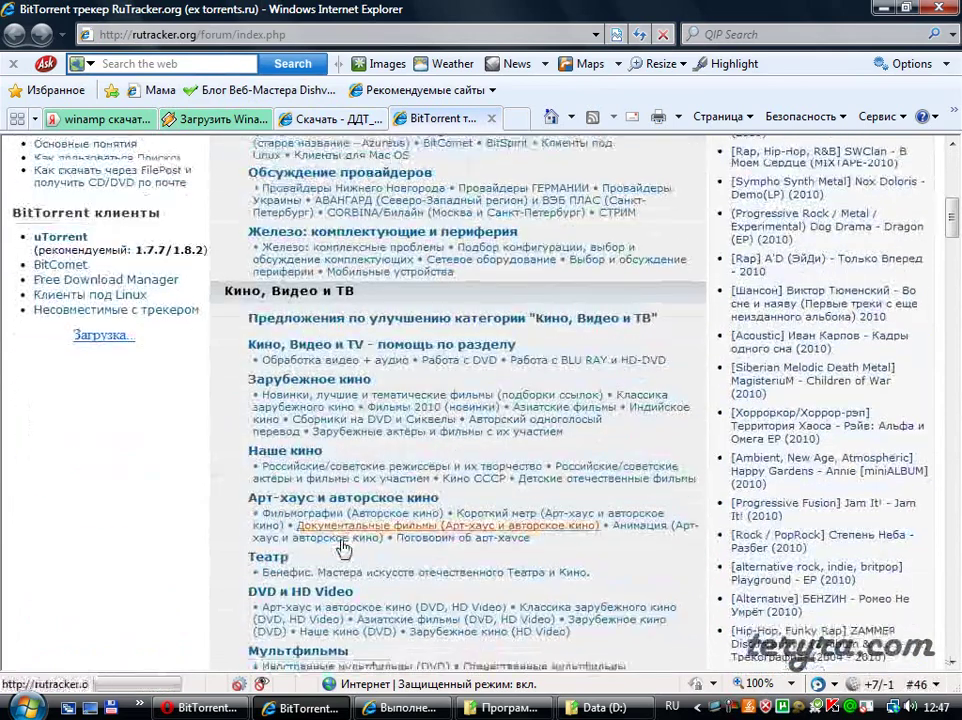
pyautogui.scroll(-7, 380, 490)
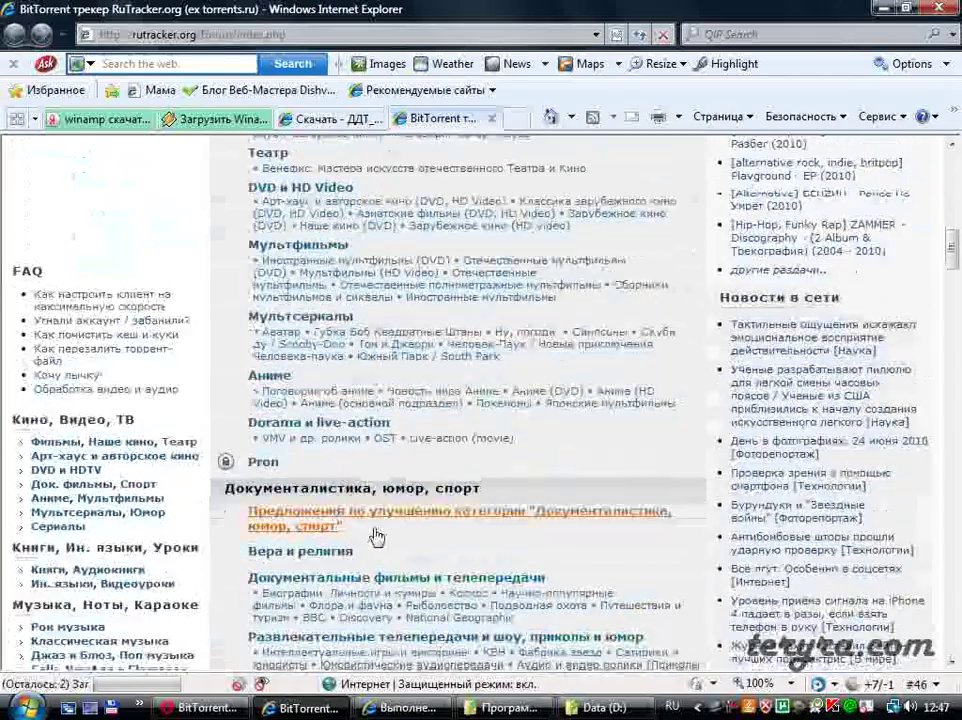
pyautogui.scroll(-3, 425, 498)
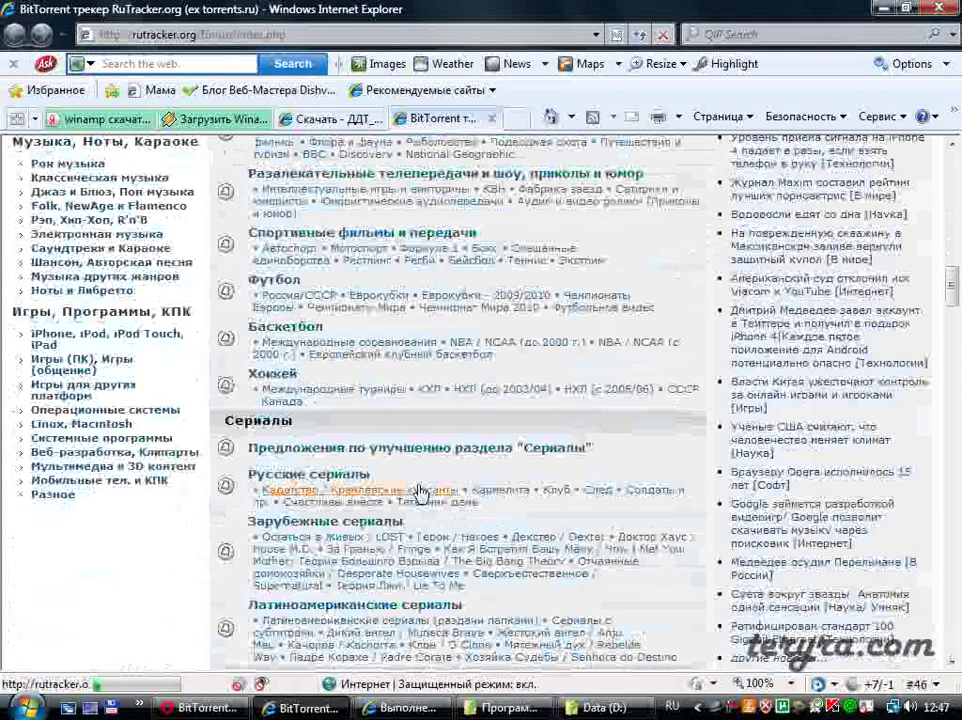
pyautogui.scroll(-7, 420, 492)
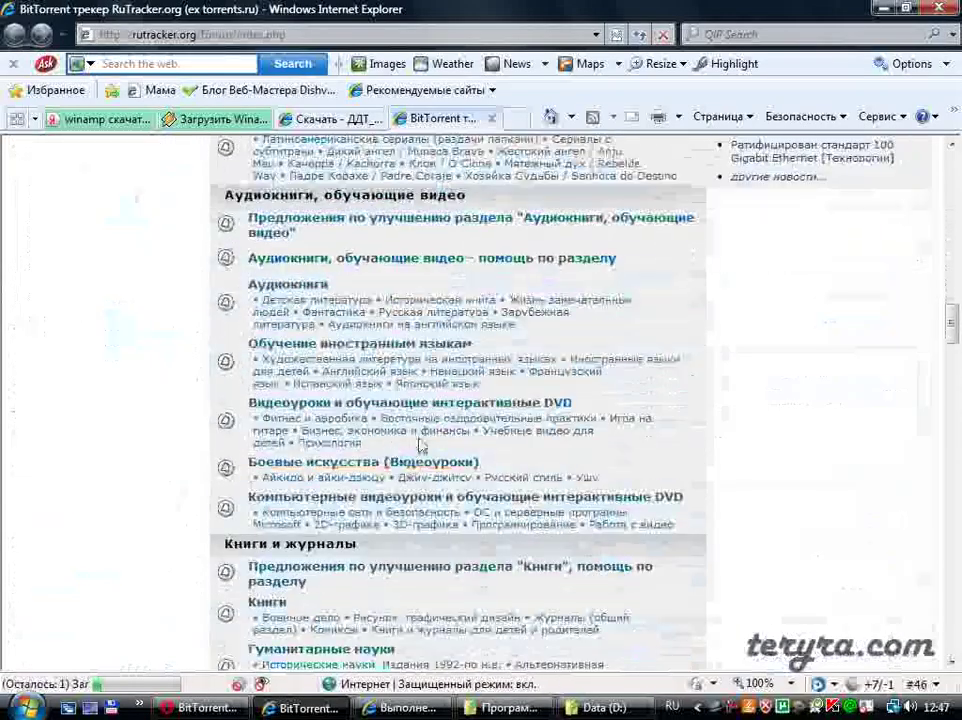
pyautogui.scroll(-4, 420, 445)
pyautogui.scroll(16, 422, 445)
pyautogui.scroll(15, 422, 445)
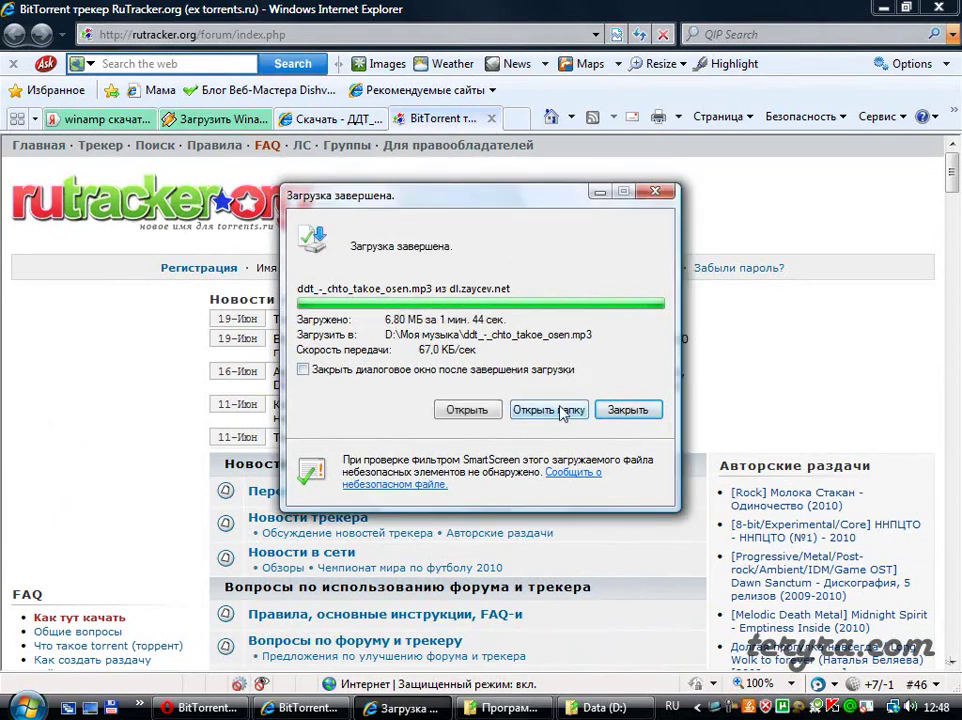
# Open the folder containing the finished mp3 download, locate ddt_-_chto_takoe_osen in it, and switch back to Internet Explorer.
pyautogui.click(529, 415)
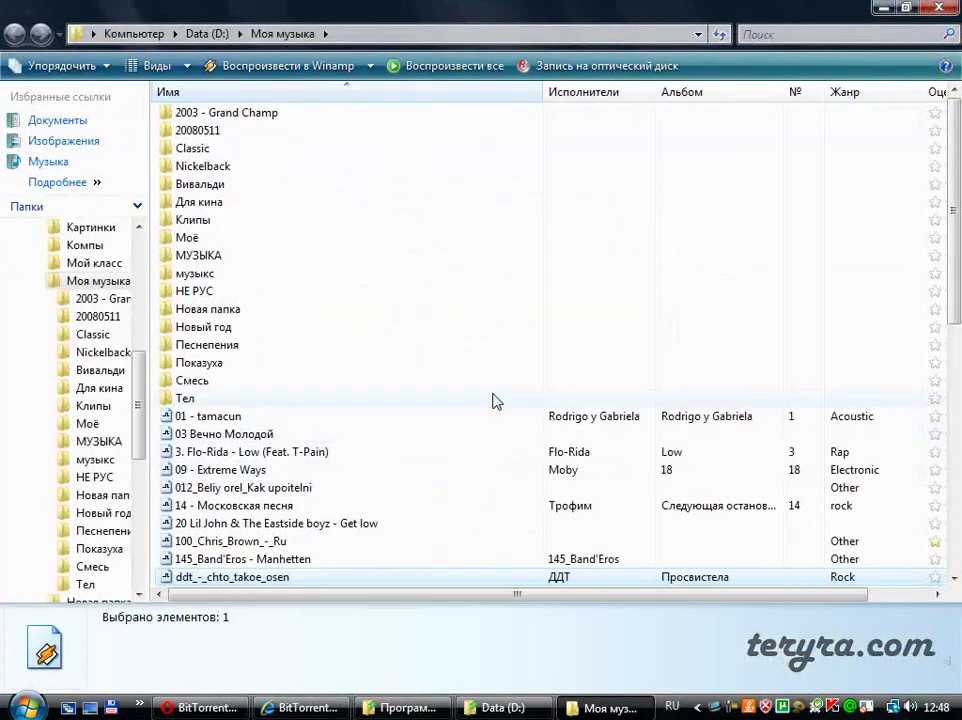
pyautogui.scroll(-1, 360, 560)
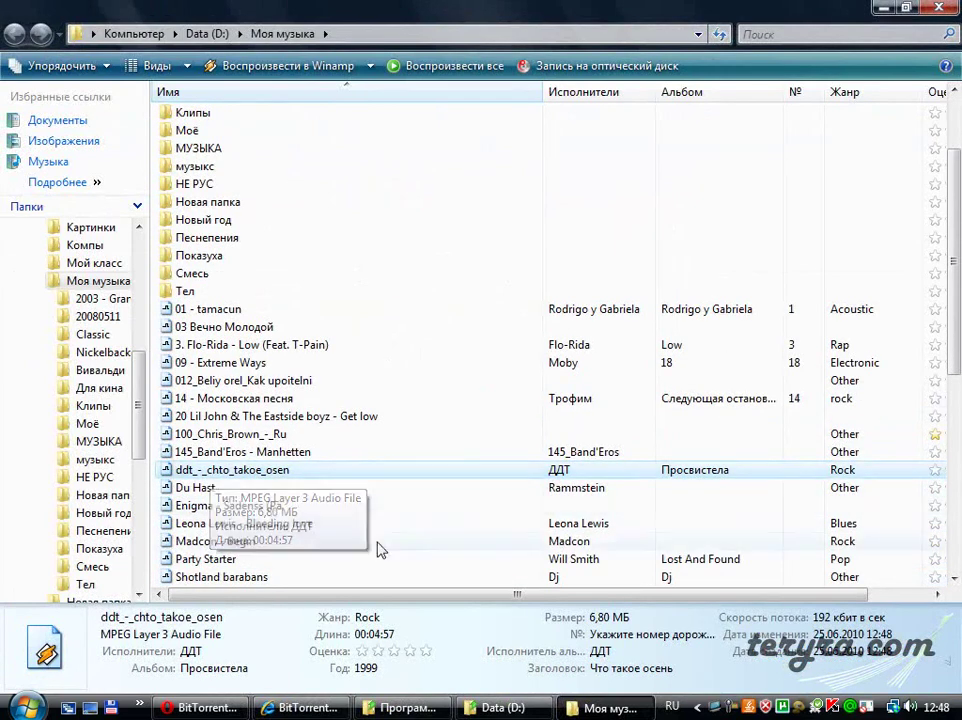
pyautogui.hotkey('alt', 'Tab')
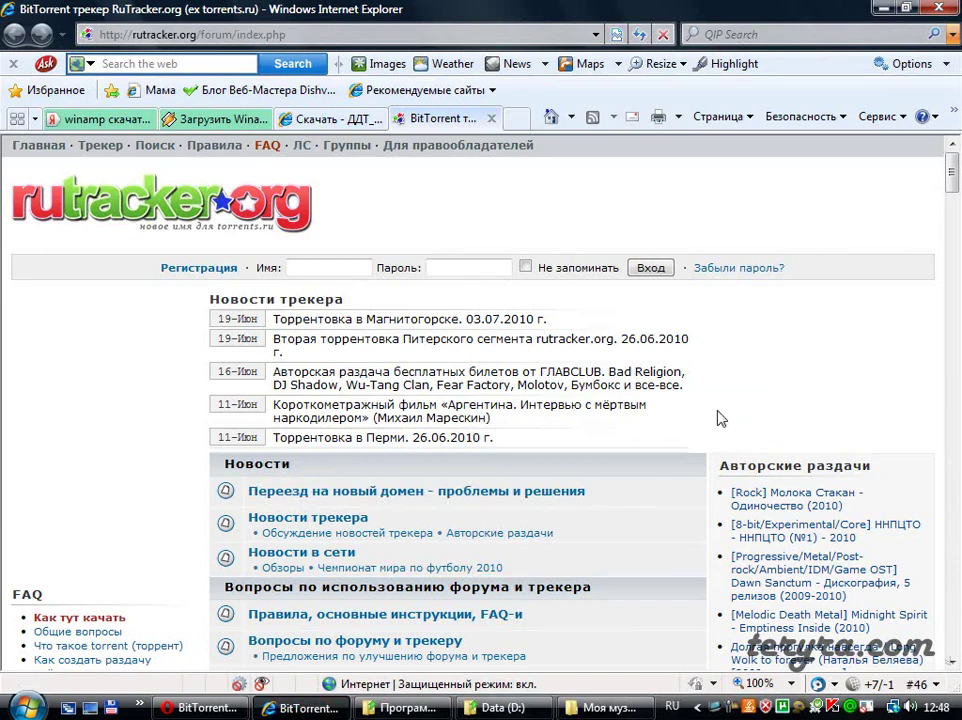
# Go back through the song page and the Winamp download page to the Yandex results for "winamp скачать бесплатно".
pyautogui.click(330, 119)
pyautogui.click(215, 119)
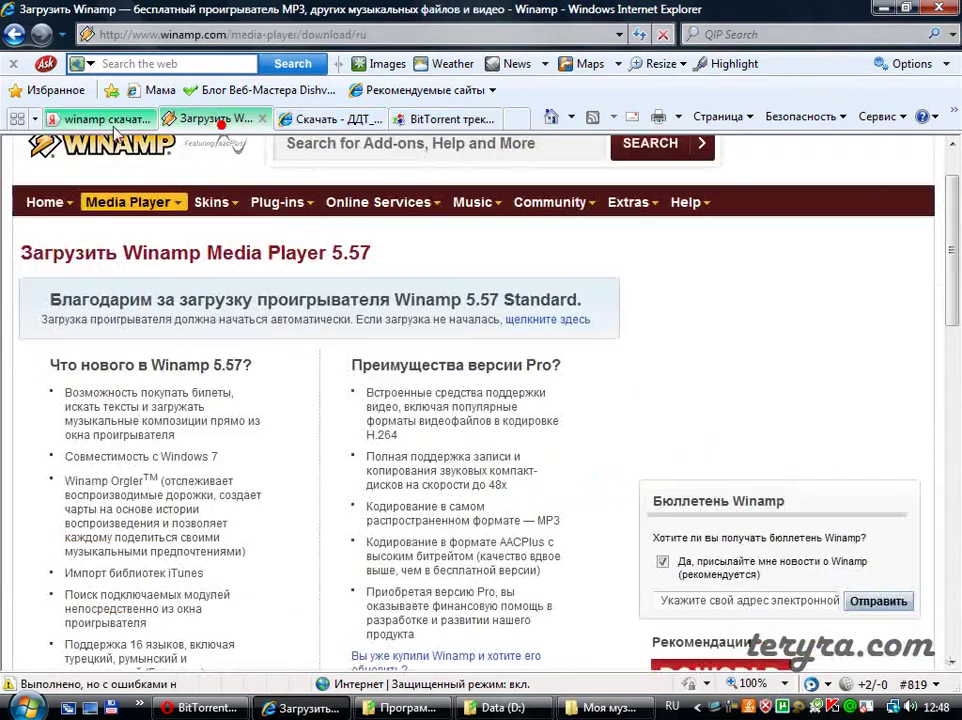
pyautogui.click(95, 119)
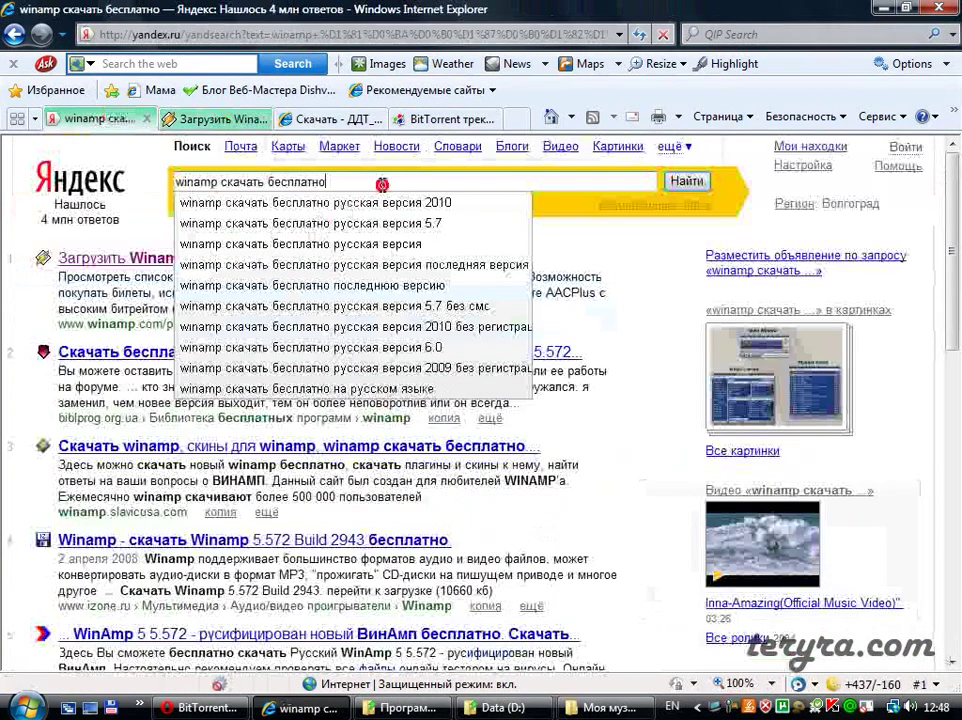